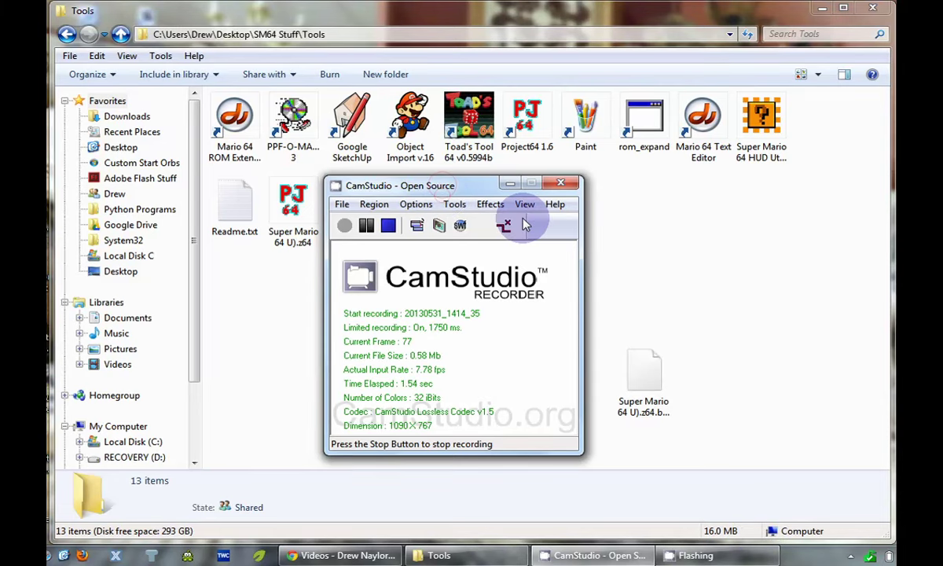
drag(442, 185, 890, 490)
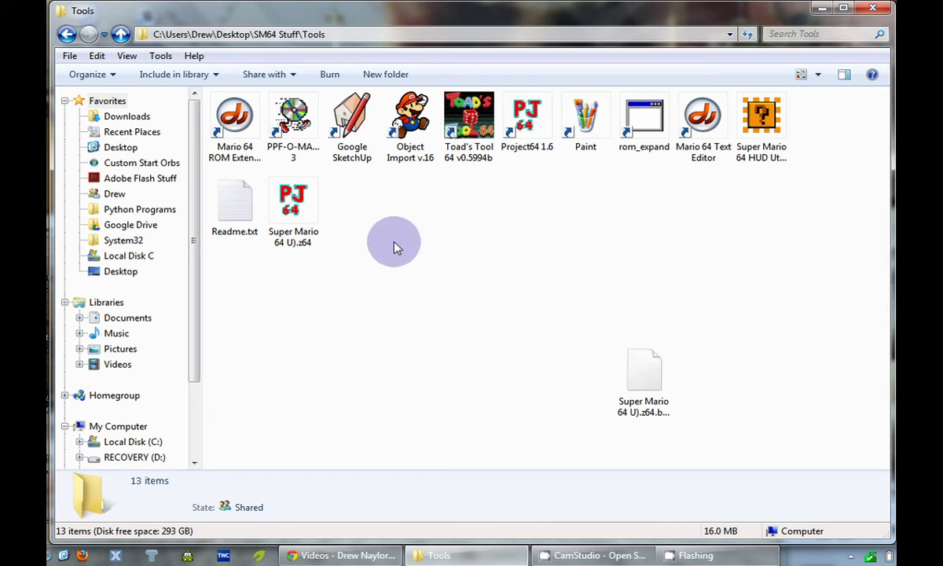
click(241, 156)
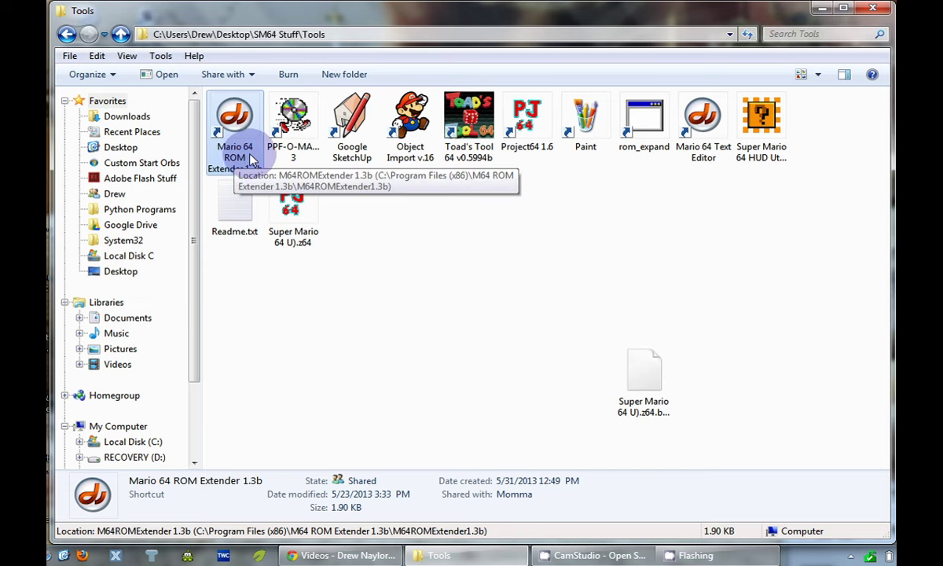
click(381, 217)
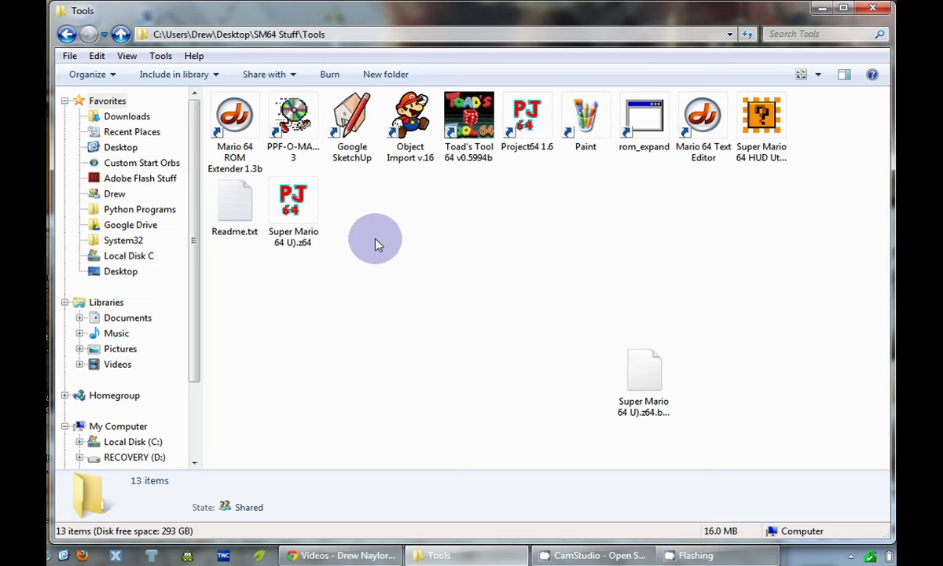
click(464, 155)
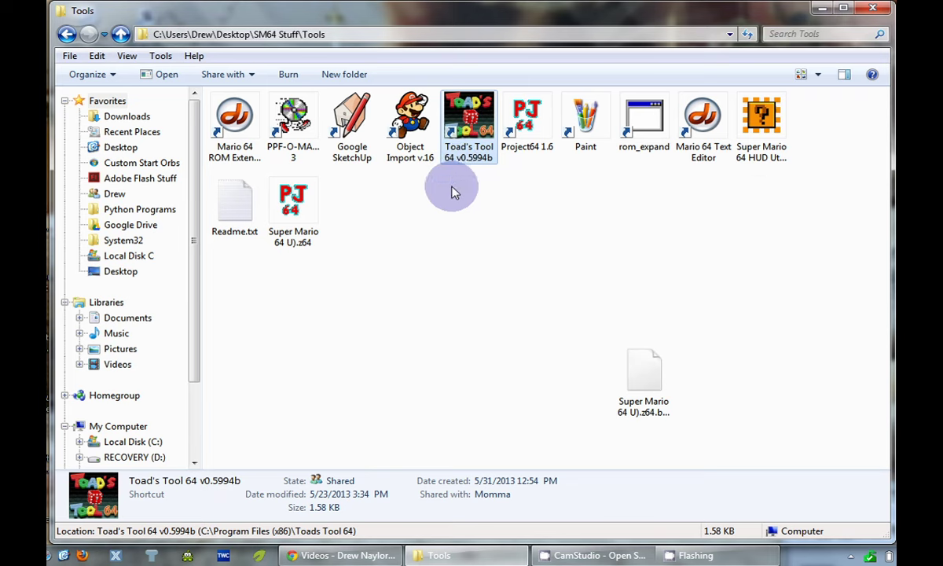
click(410, 184)
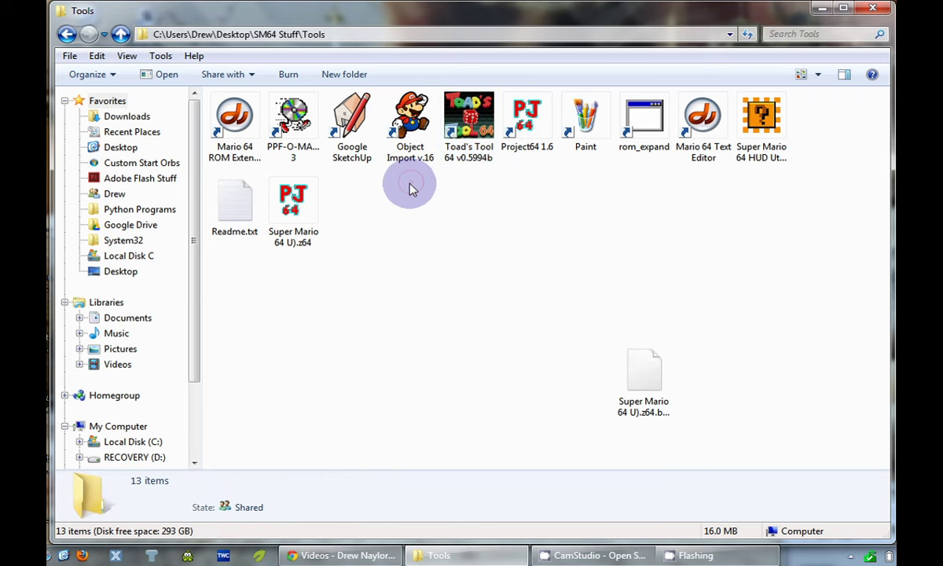
Launch Mario 64 ROM Extender 1.3b from the Tools folder and dismiss the BinaryIO Xtra notice
click(246, 157)
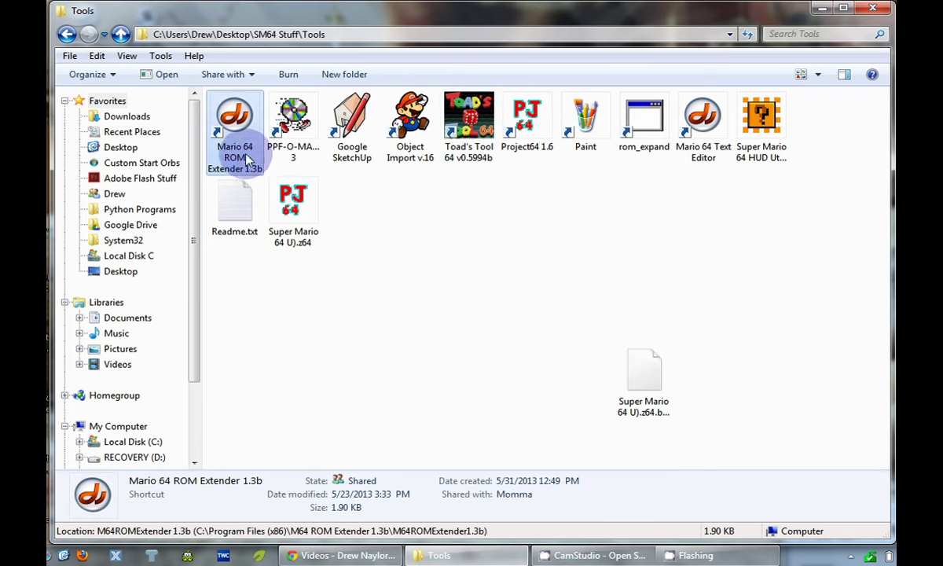
double_click(247, 157)
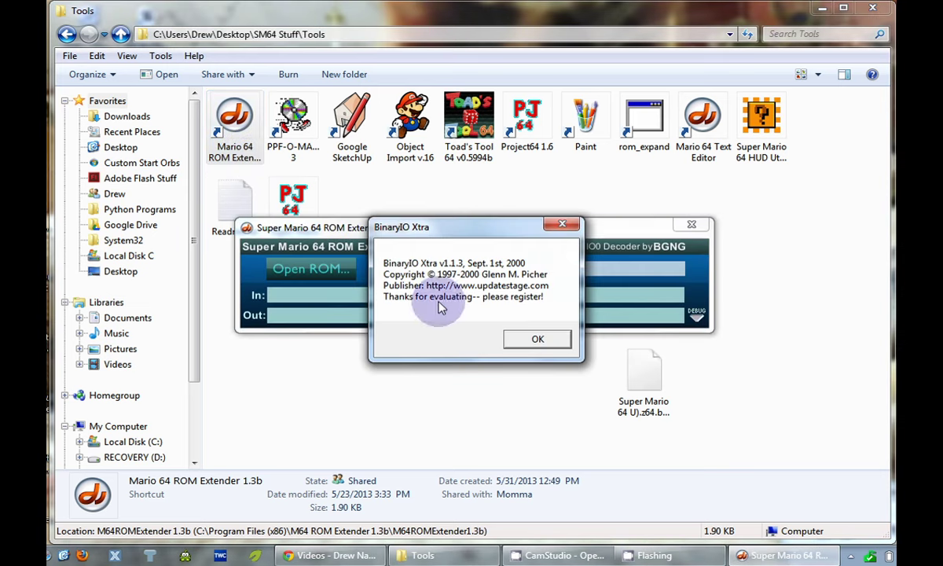
click(534, 340)
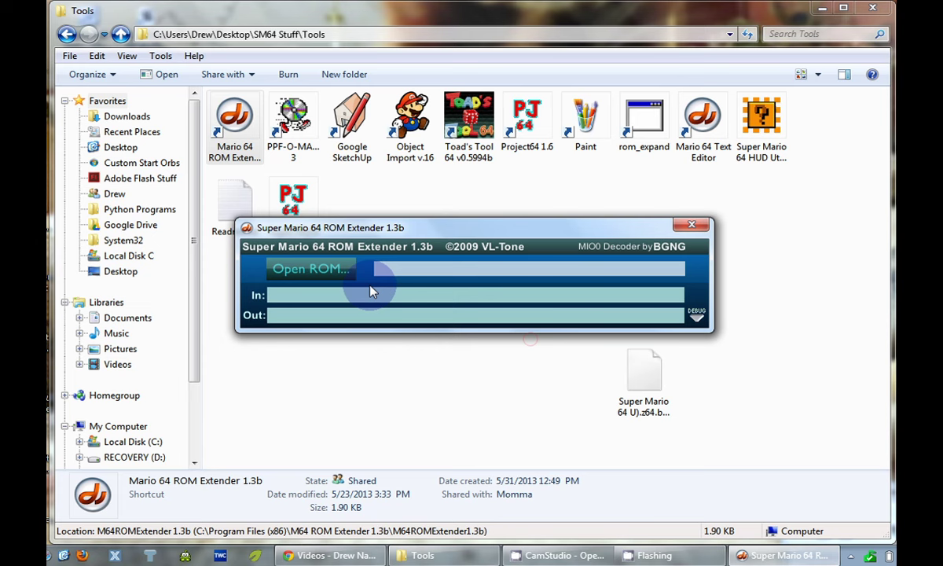
Extend the ROM by opening Super Mario 64 U).z64 from the Tools folder inside SM64 Stuff on the Desktop
click(311, 271)
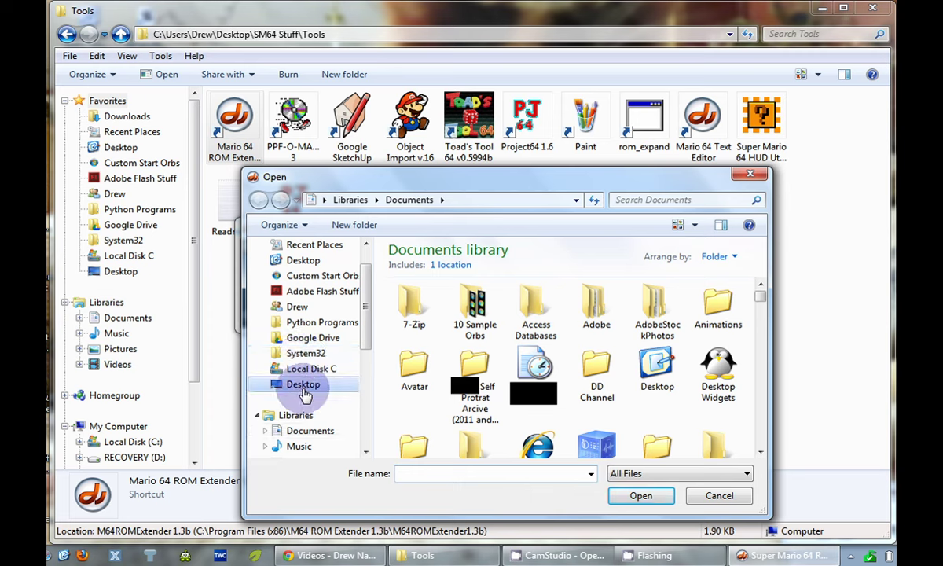
click(291, 385)
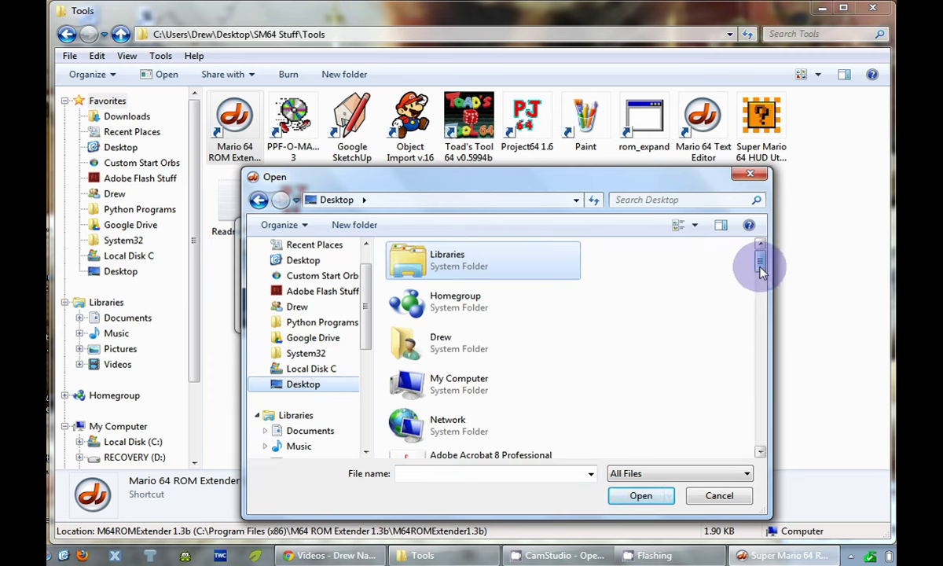
drag(763, 263, 764, 358)
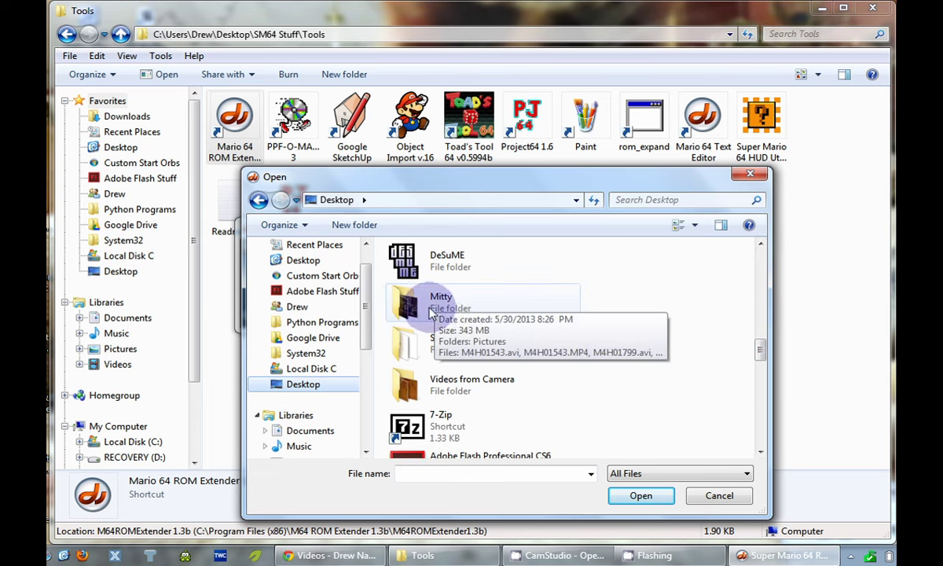
double_click(441, 357)
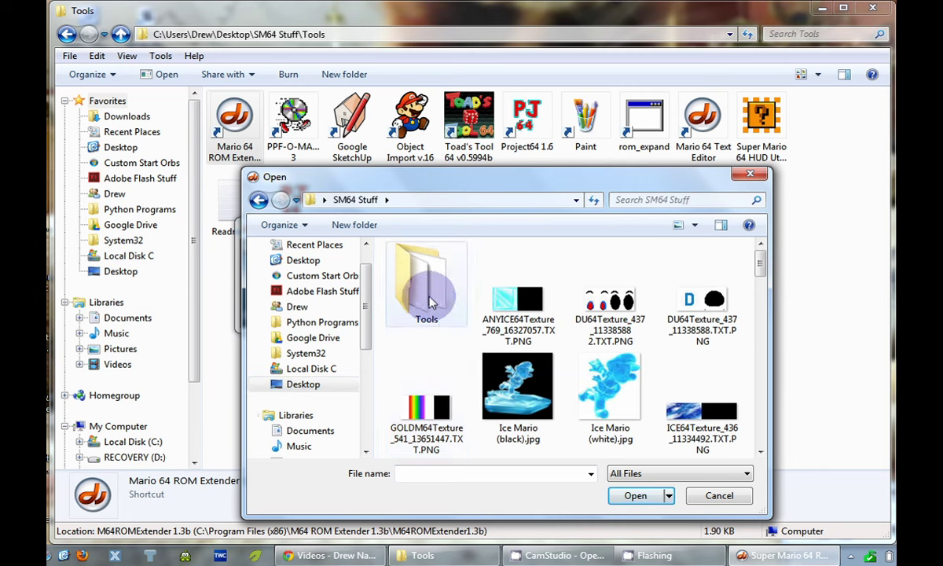
double_click(427, 297)
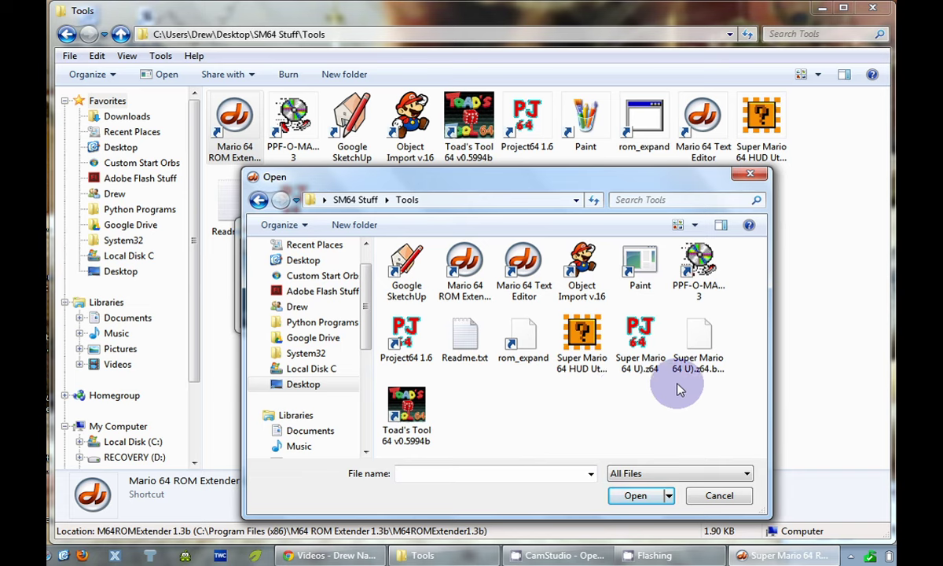
click(641, 352)
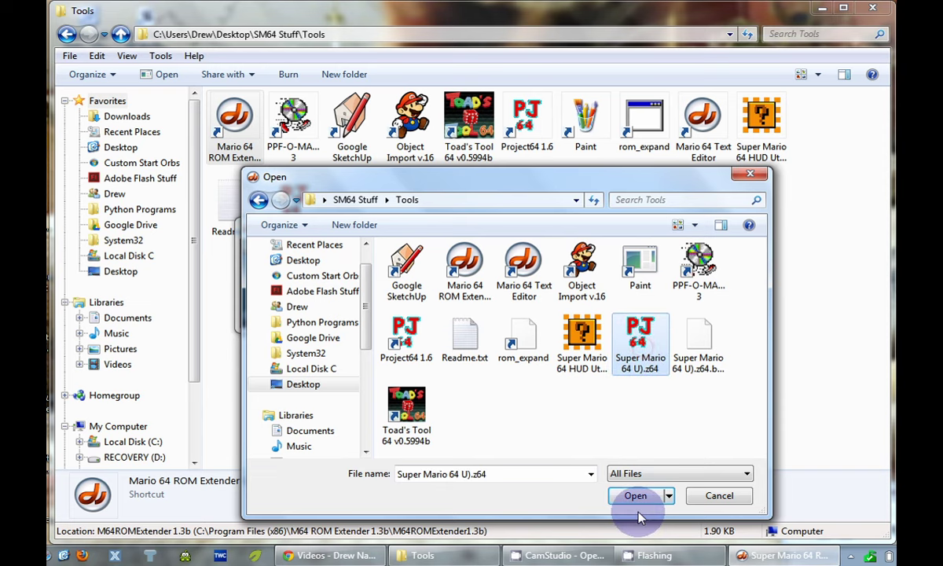
click(671, 498)
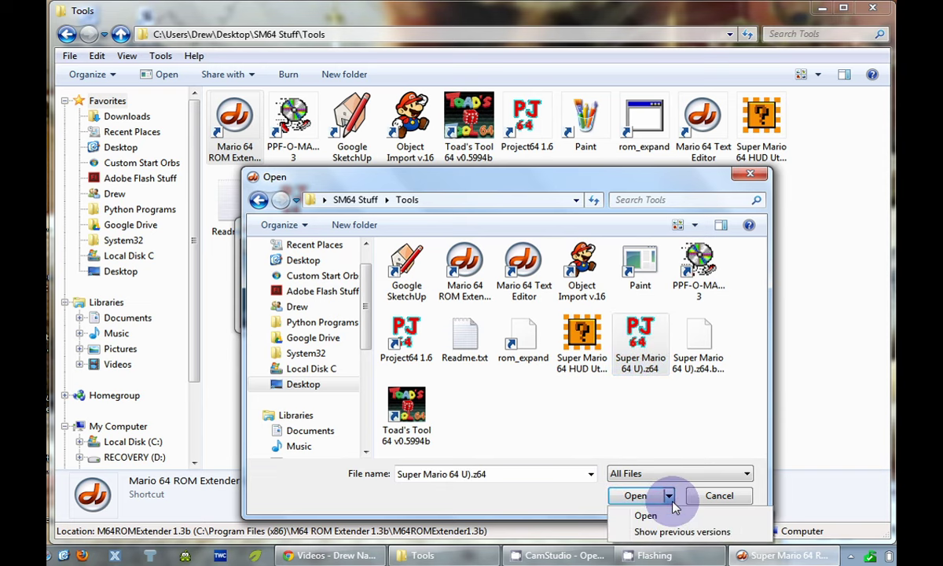
click(658, 498)
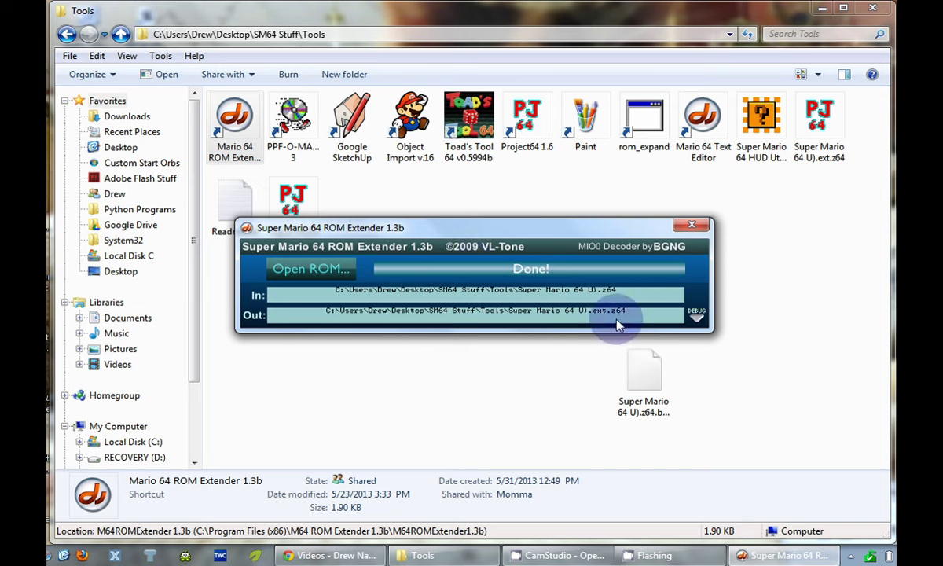
Show and collapse the ROM Extender's debug output, and close the program
click(696, 314)
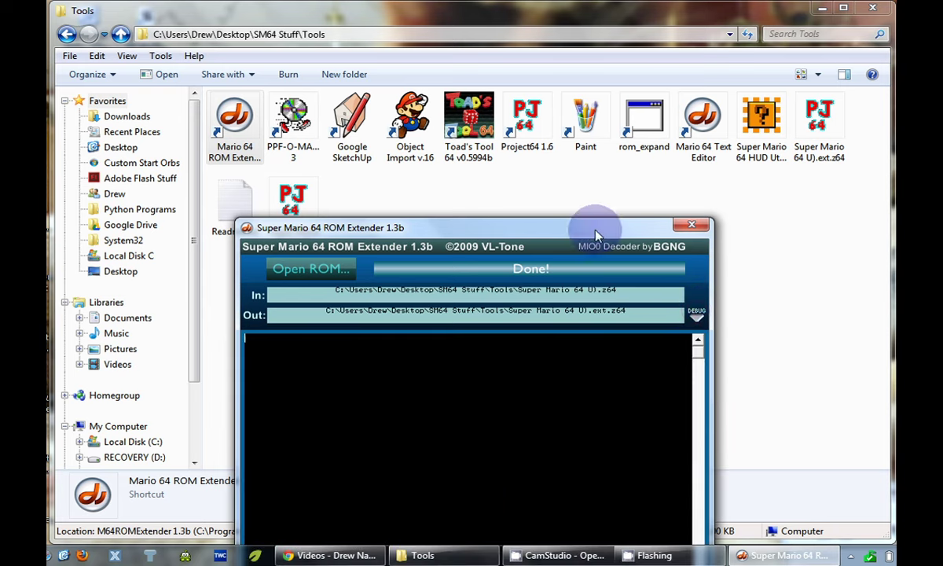
drag(607, 230, 594, 136)
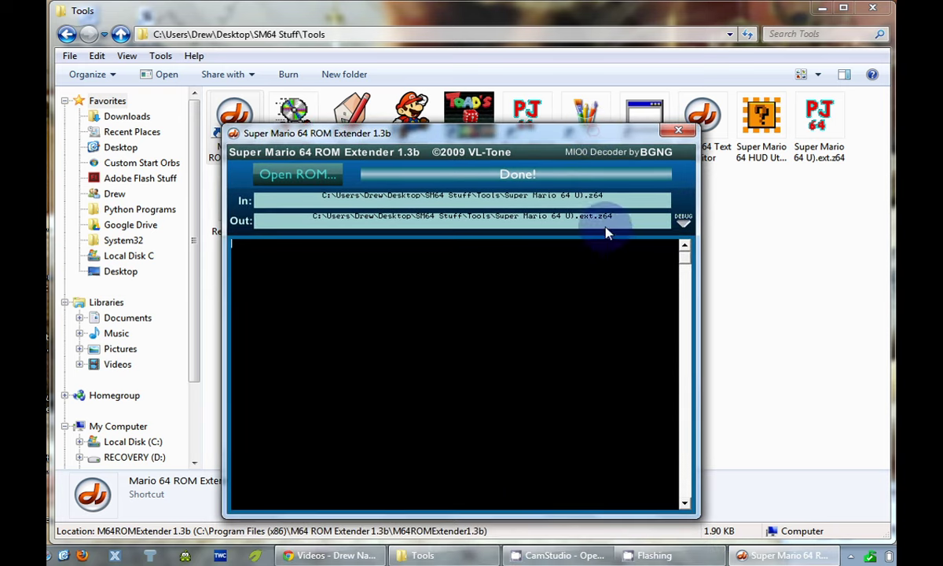
click(685, 225)
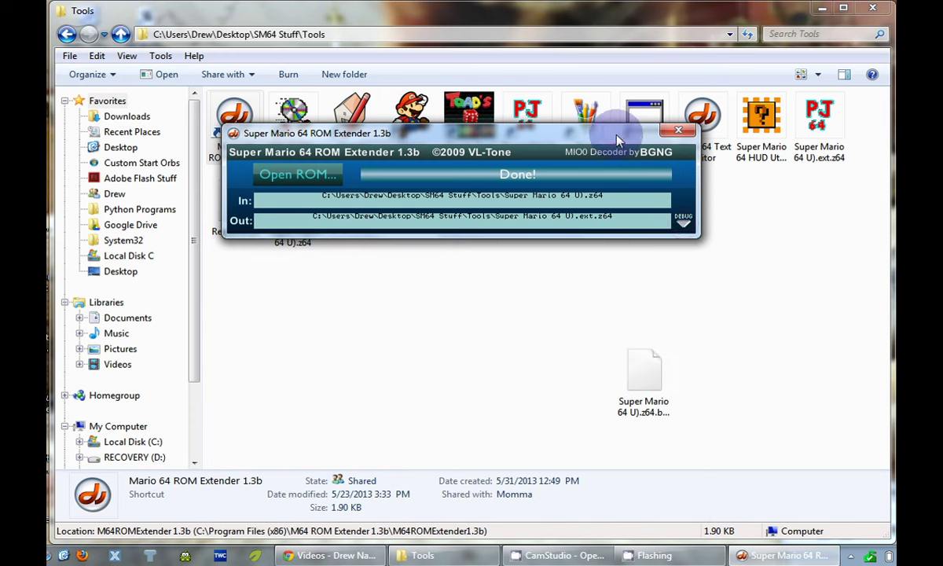
drag(611, 151, 641, 236)
click(691, 234)
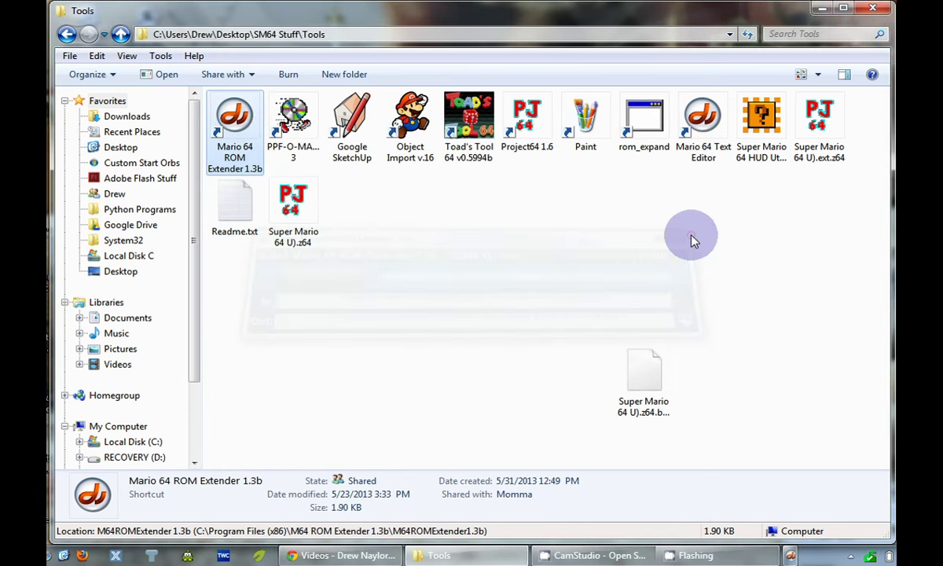
Run the extended ROM Super Mario 64 U).ext.z64 in Project64 and move the emulator window fully into view
click(813, 140)
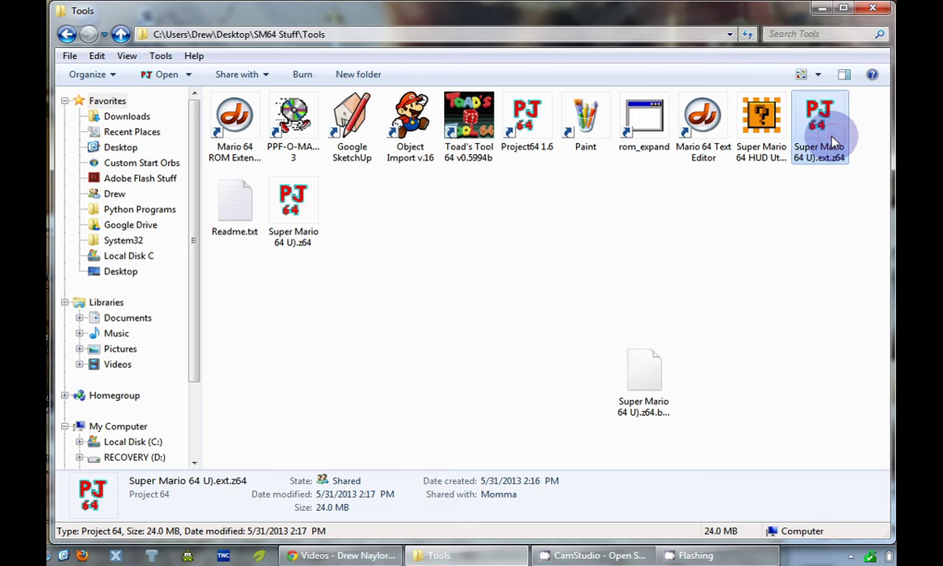
double_click(834, 142)
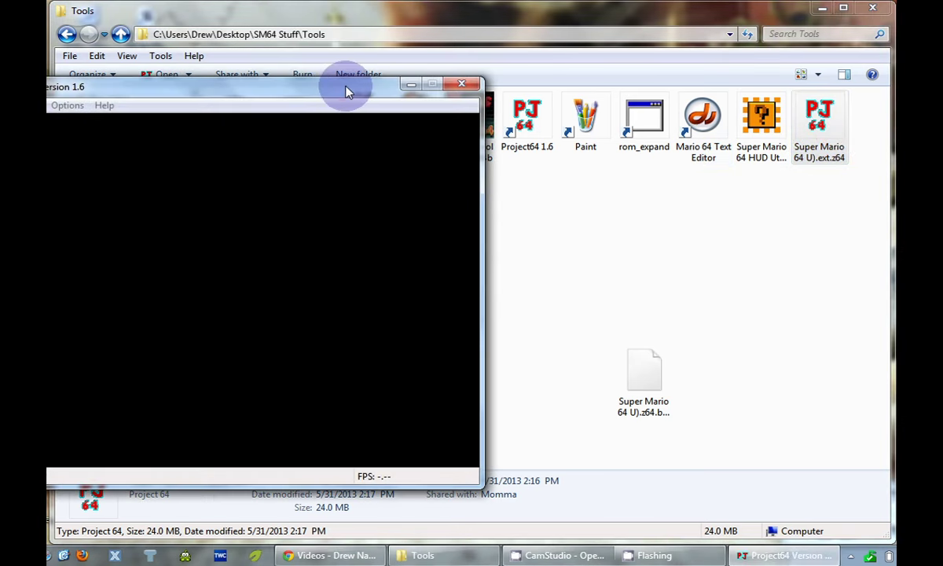
drag(346, 92, 577, 80)
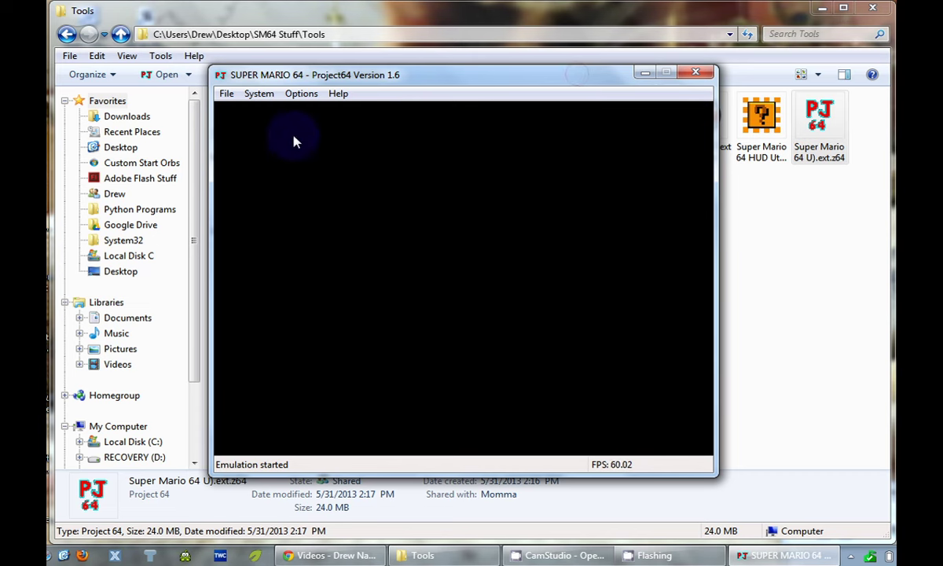
Disable the D-pad Health, F9 To Die, Infinate Lives and Moon Jump cheats, and reset the game
click(258, 94)
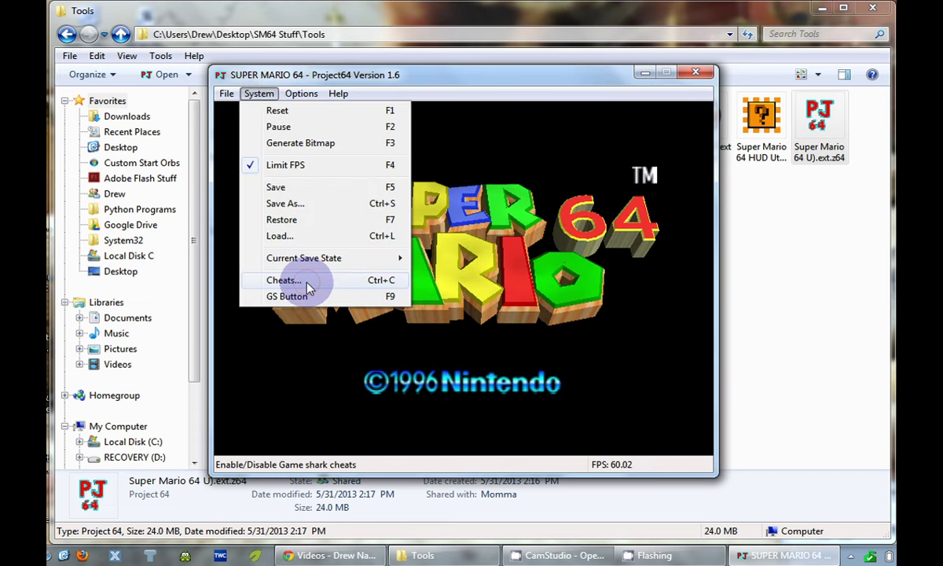
click(285, 280)
mouse_move(94, 38)
mouse_down()
mouse_move(277, 89)
mouse_move(449, 92)
mouse_move(442, 80)
mouse_up()
click(347, 97)
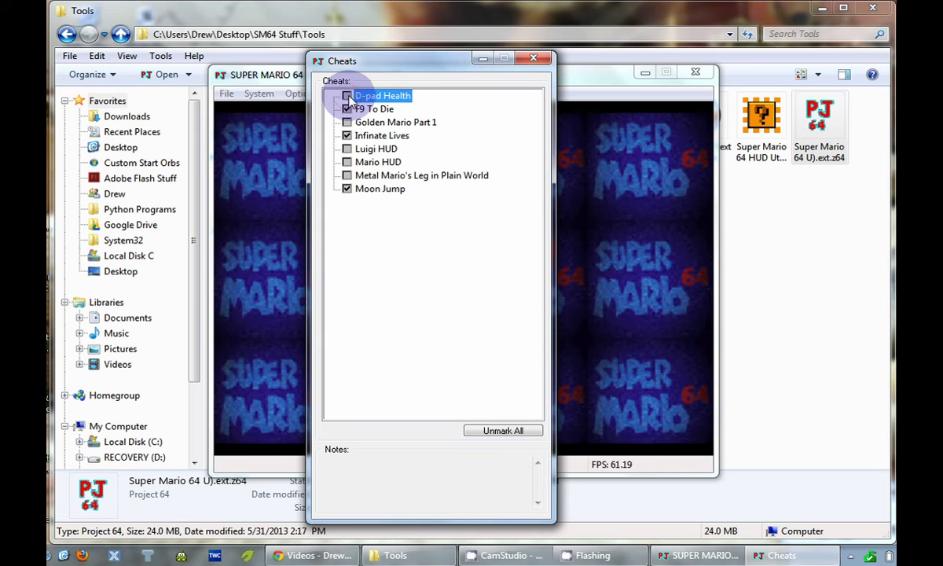
click(347, 110)
click(347, 136)
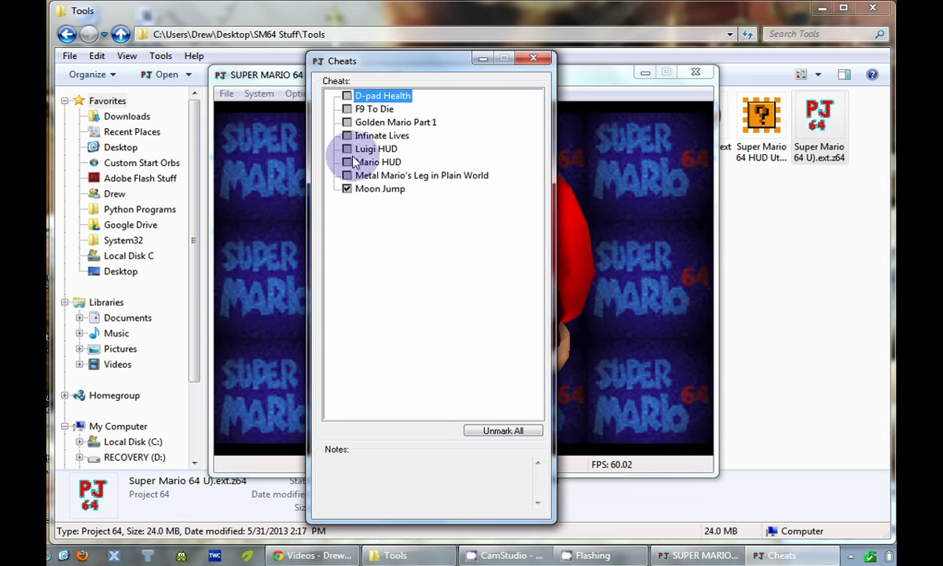
click(347, 188)
click(534, 59)
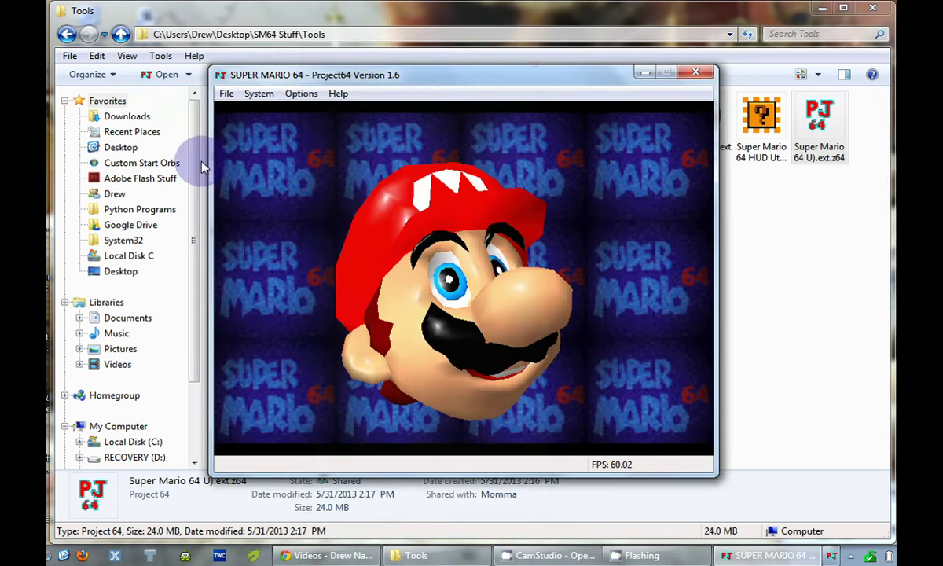
click(258, 93)
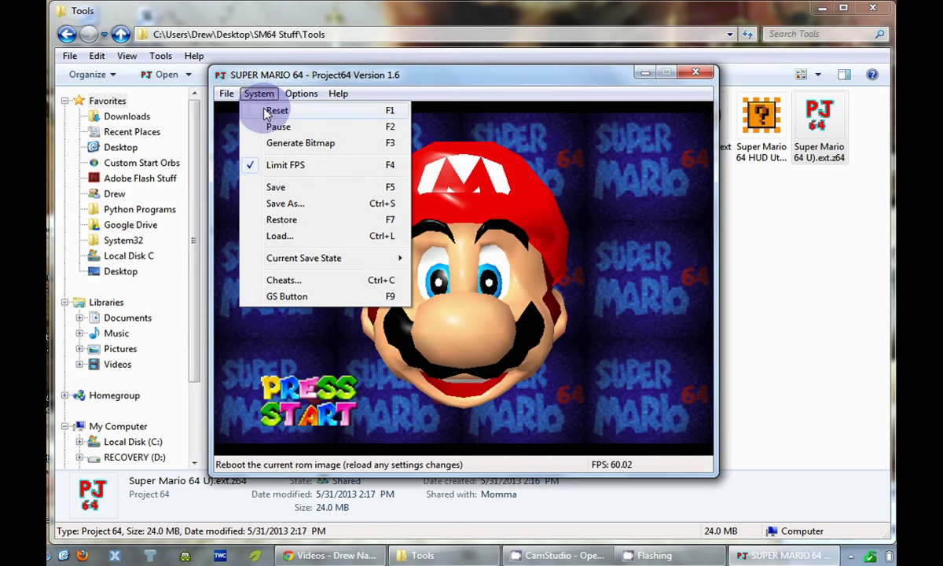
click(271, 112)
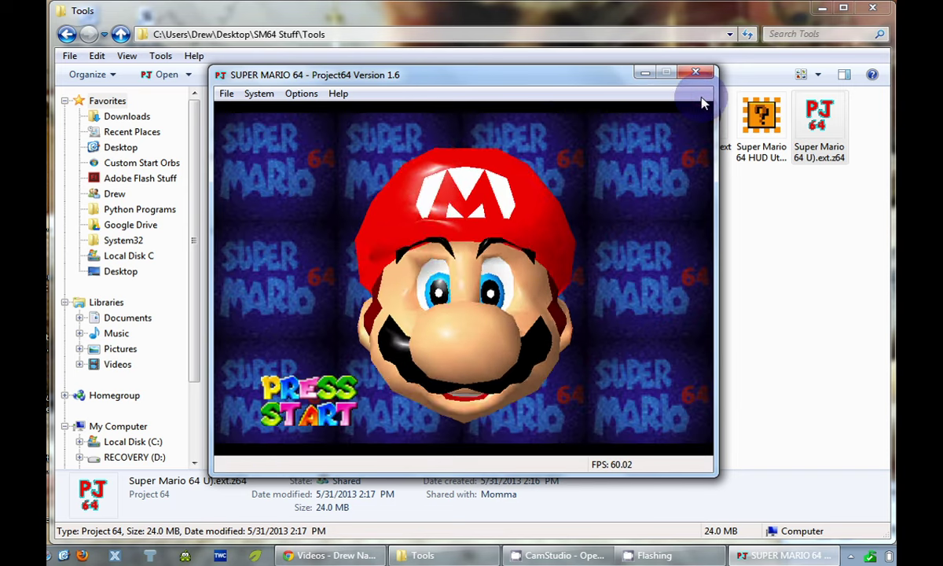
Test the extended ROM by starting the game and running and jumping Mario across the grounds to the castle entrance
key(Return)
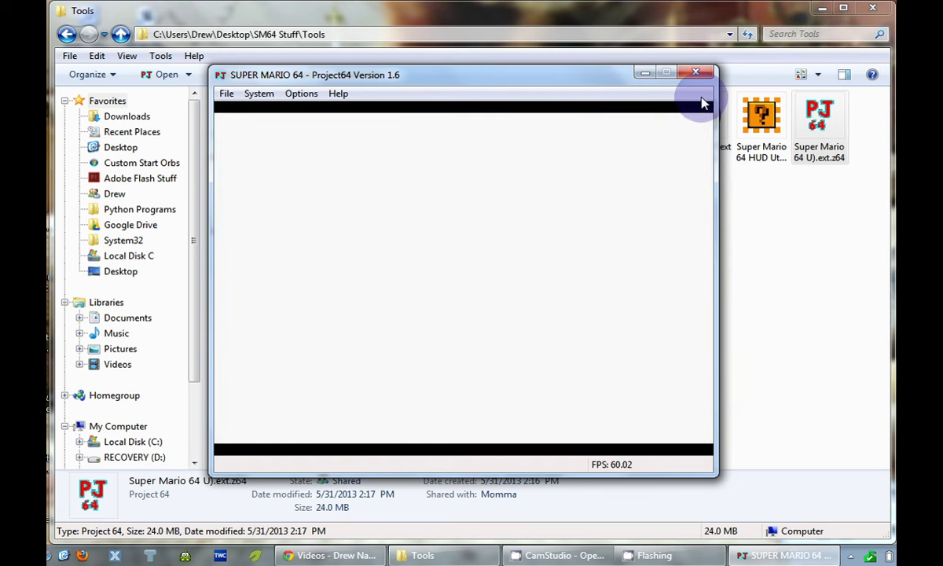
key(Left)
key(x)
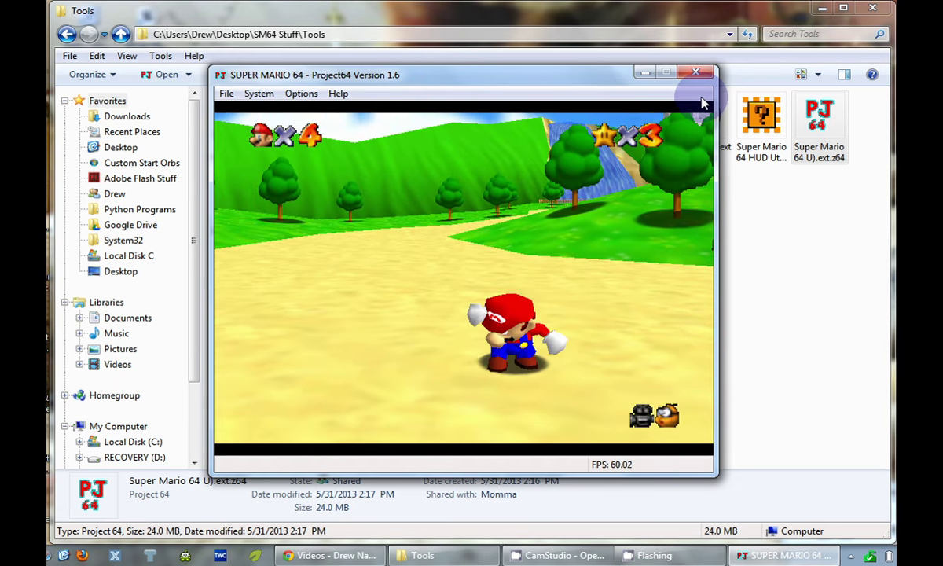
key(Right)
key(x)
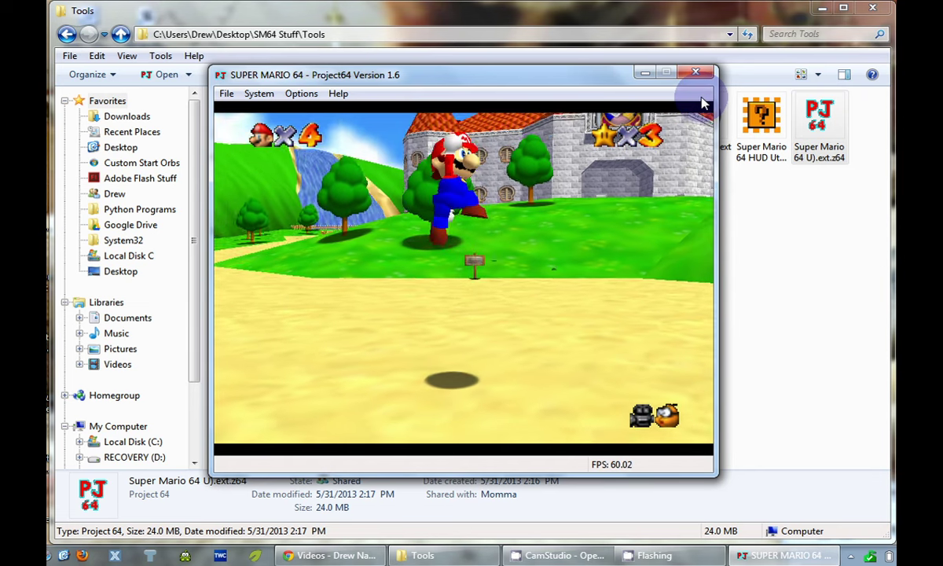
key(Up)
key(x)
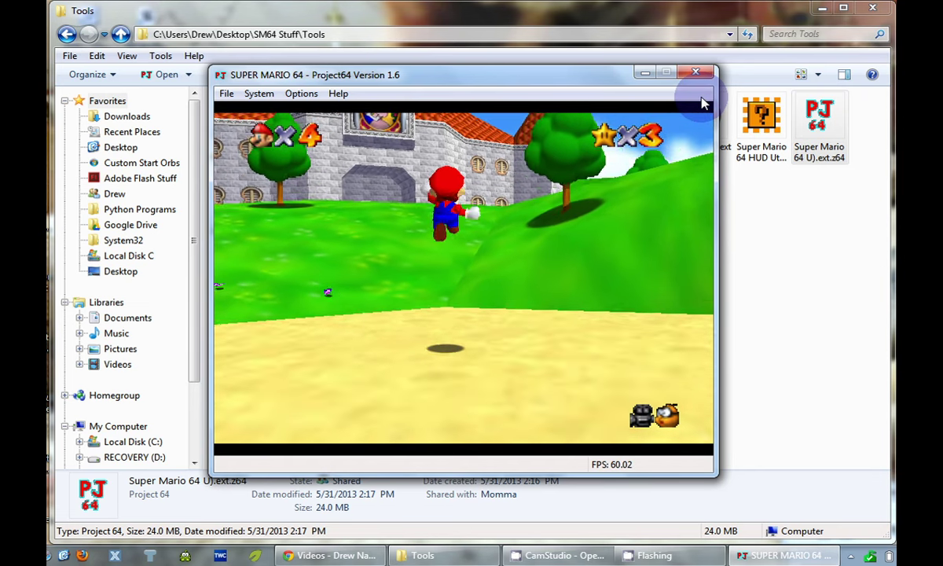
key(Up)
key(x)
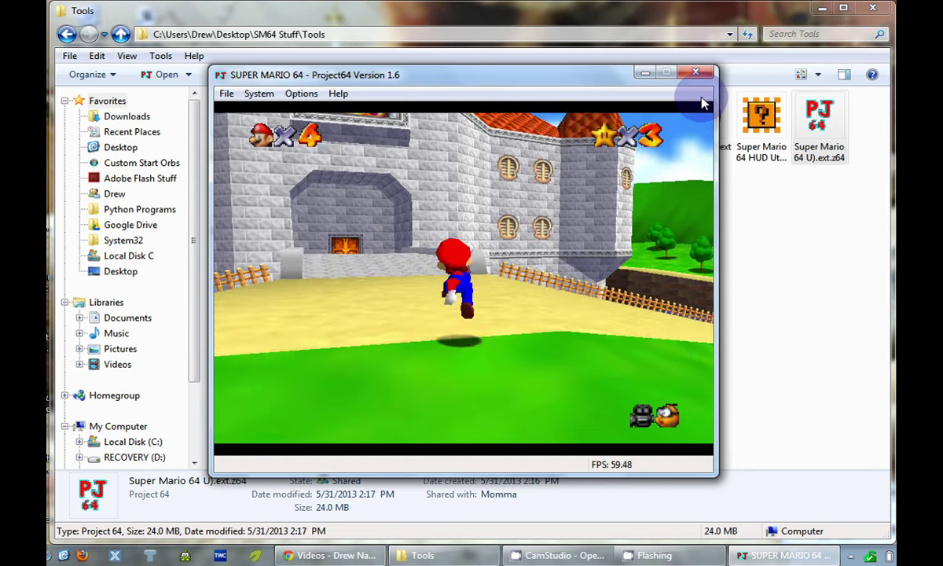
key(Up)
key(x)
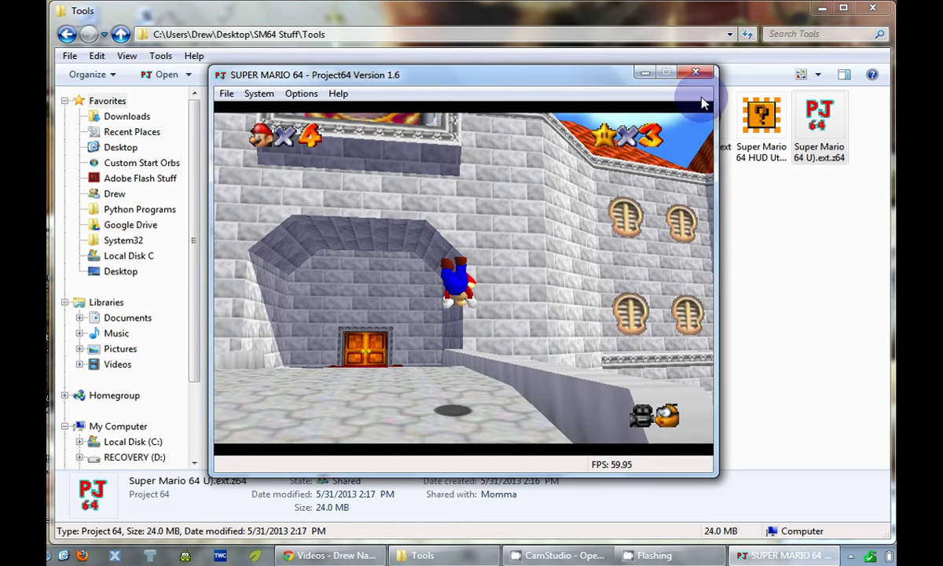
Continue testing the extended ROM by jumping Mario around the castle bridge and swimming in the moat, and close the emulator
key(Right)
key(x)
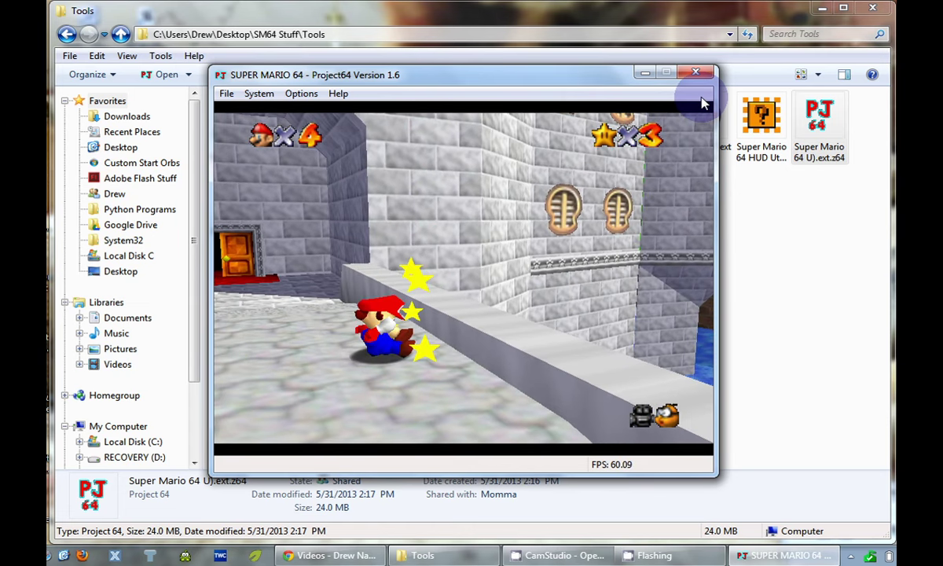
key(Left)
key(x)
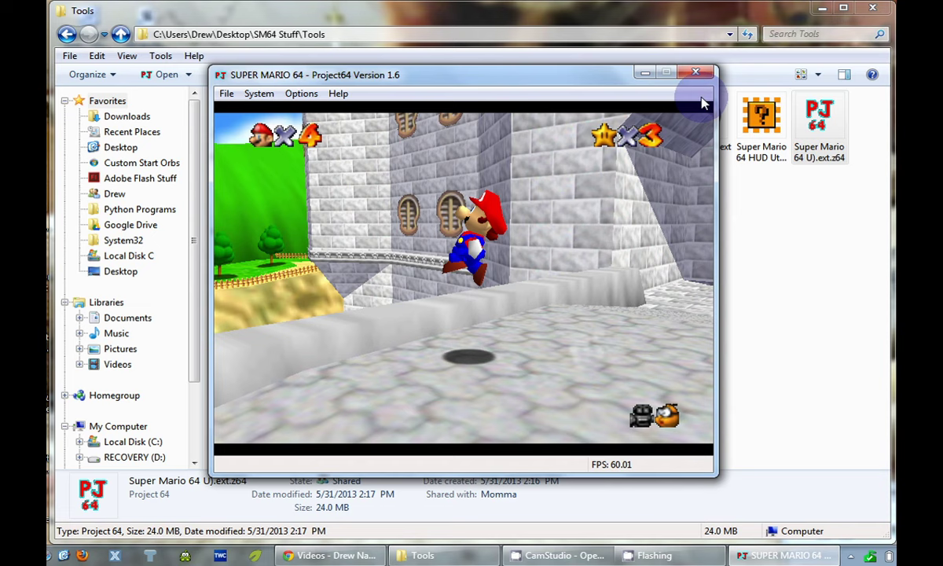
key(Left)
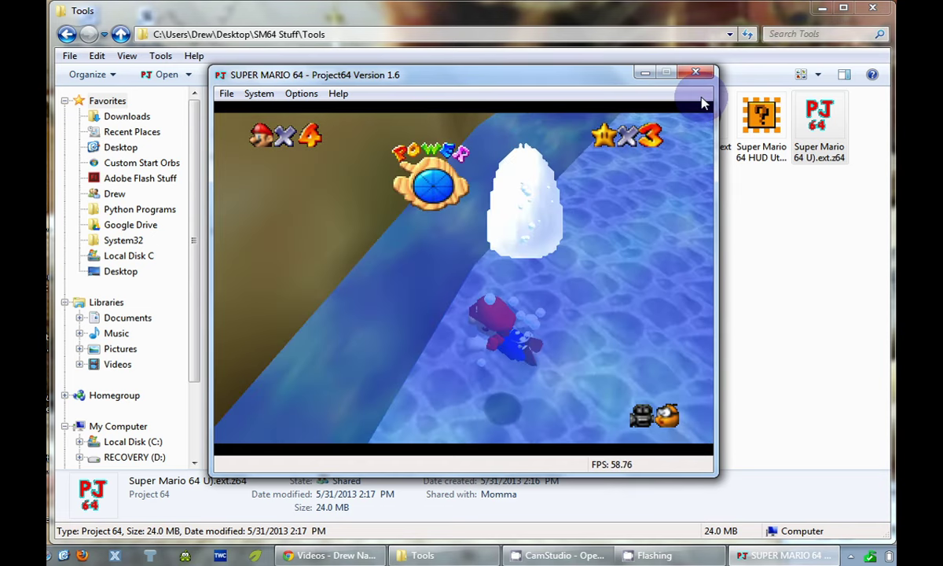
key(Right)
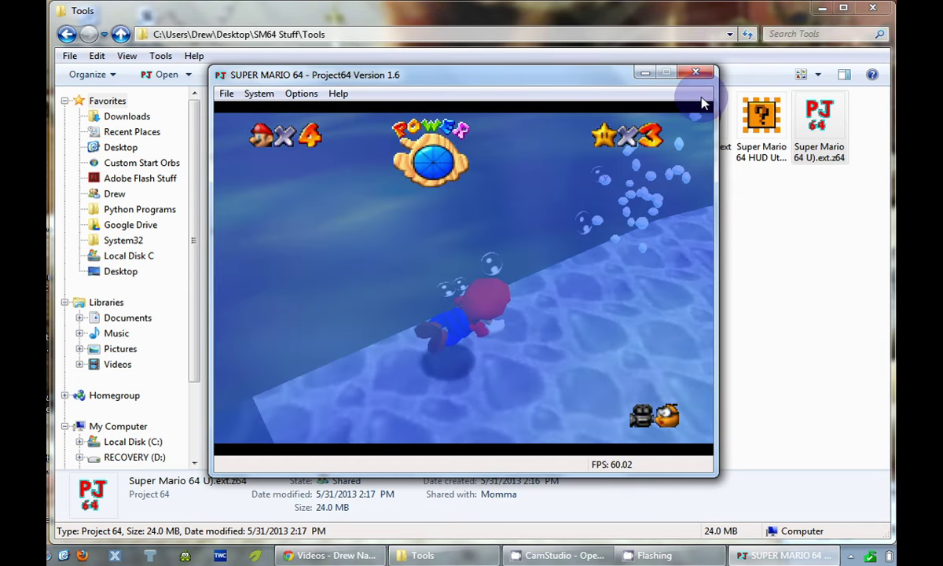
key(Up)
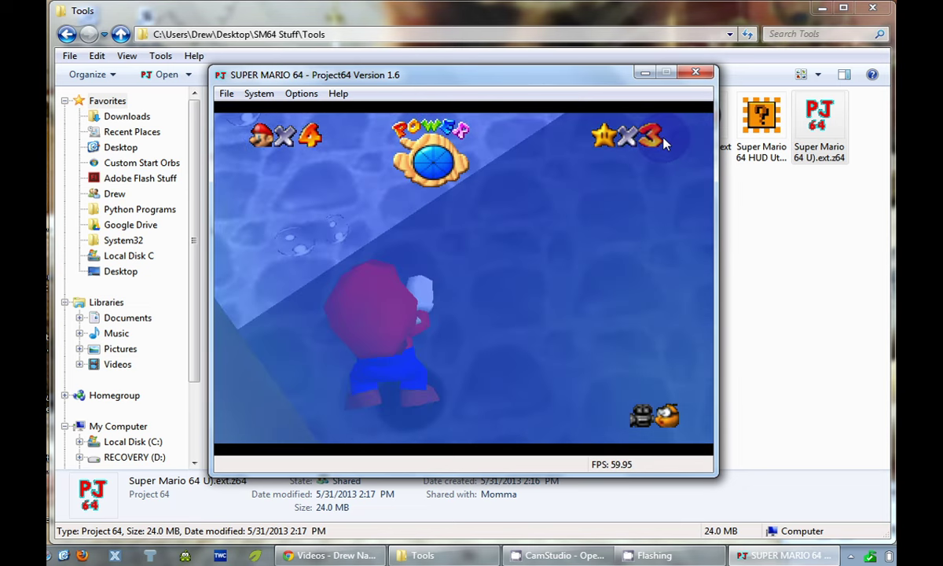
key(Up)
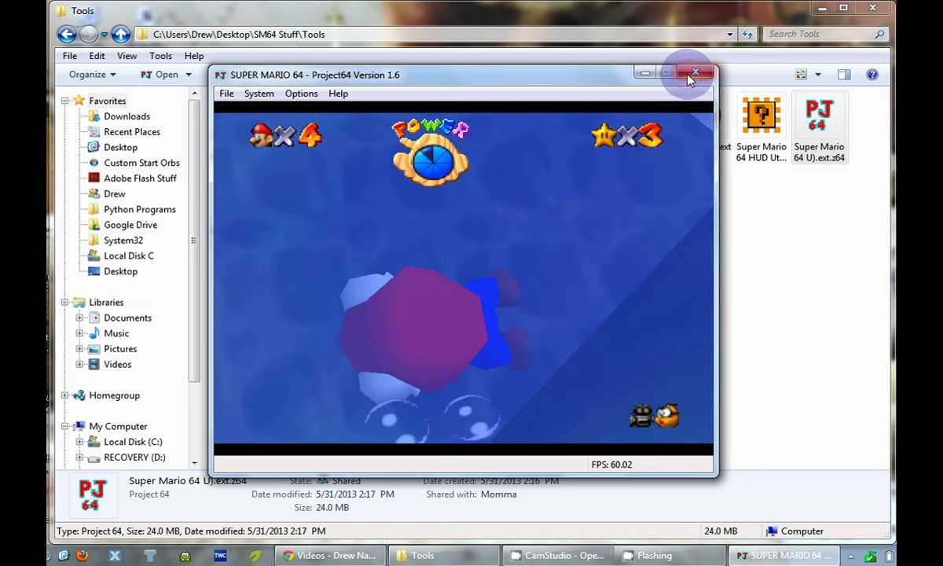
click(695, 73)
click(467, 335)
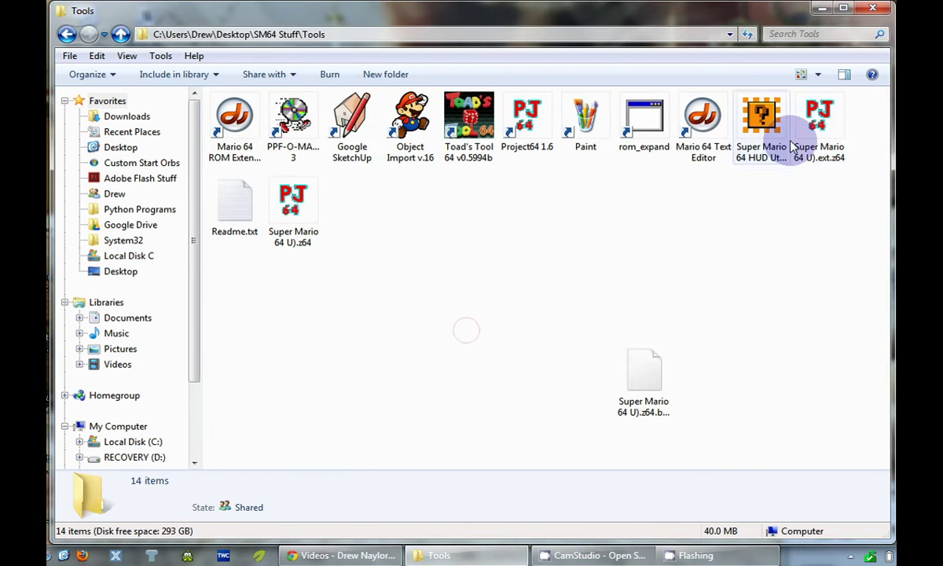
Compare the file sizes of the original Super Mario 64 U).z64 and the extended Super Mario 64 U).ext.z64
click(305, 211)
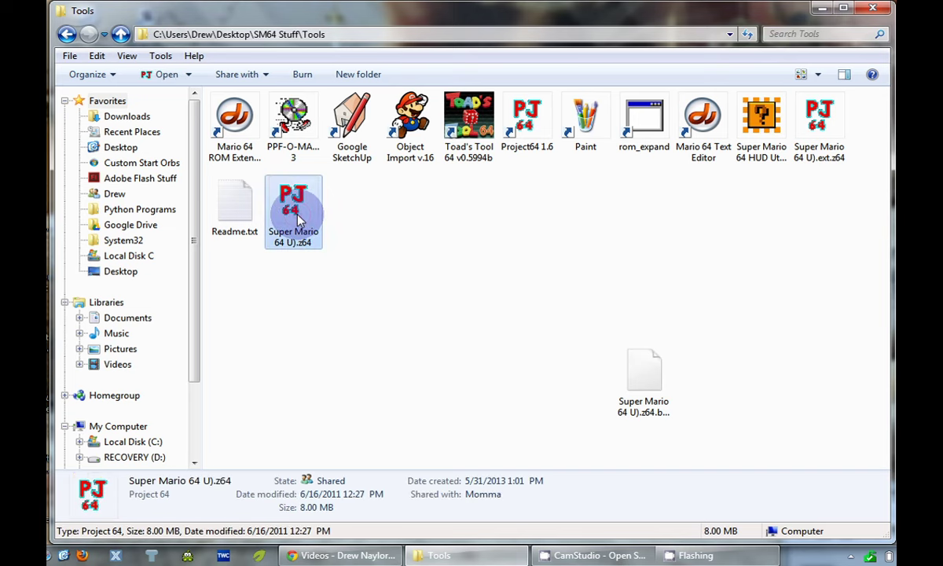
click(801, 167)
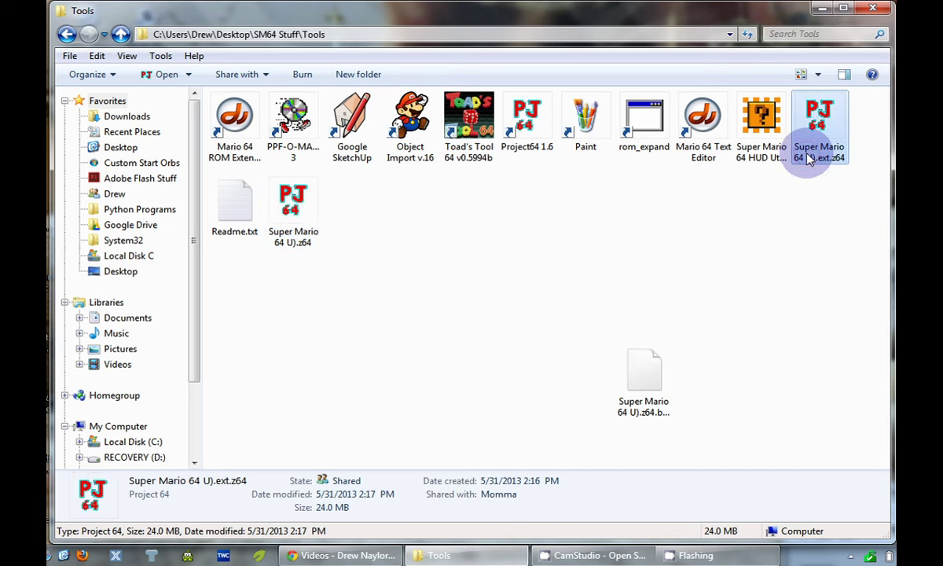
click(668, 227)
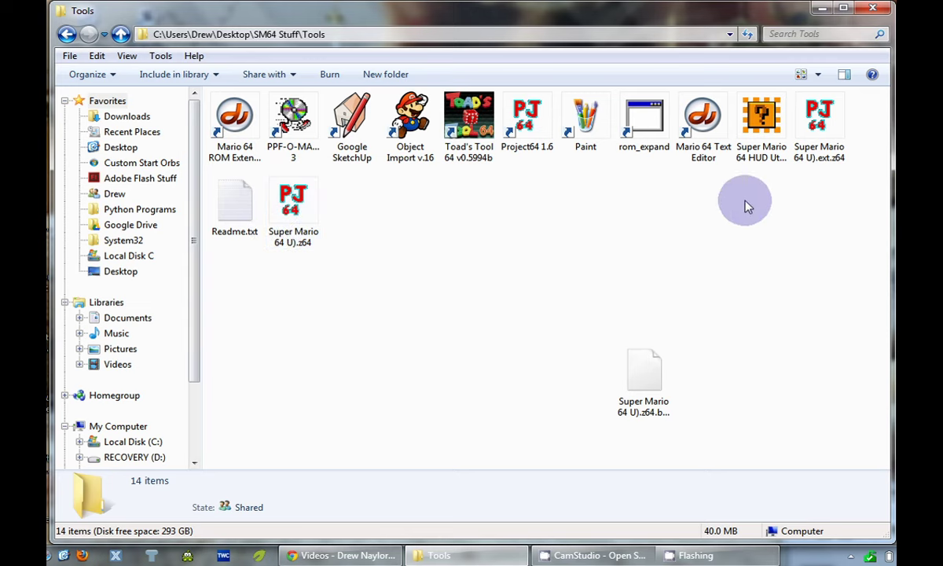
click(817, 151)
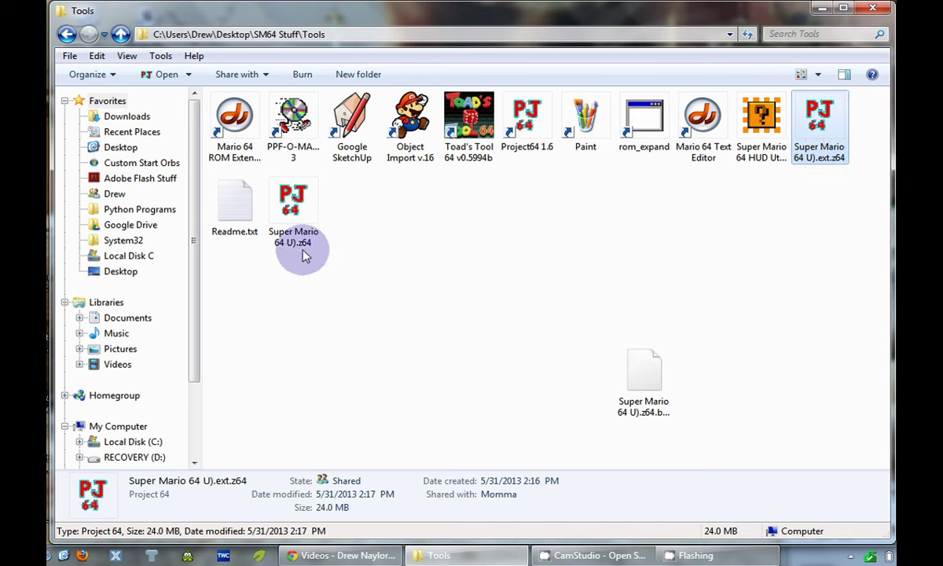
click(285, 217)
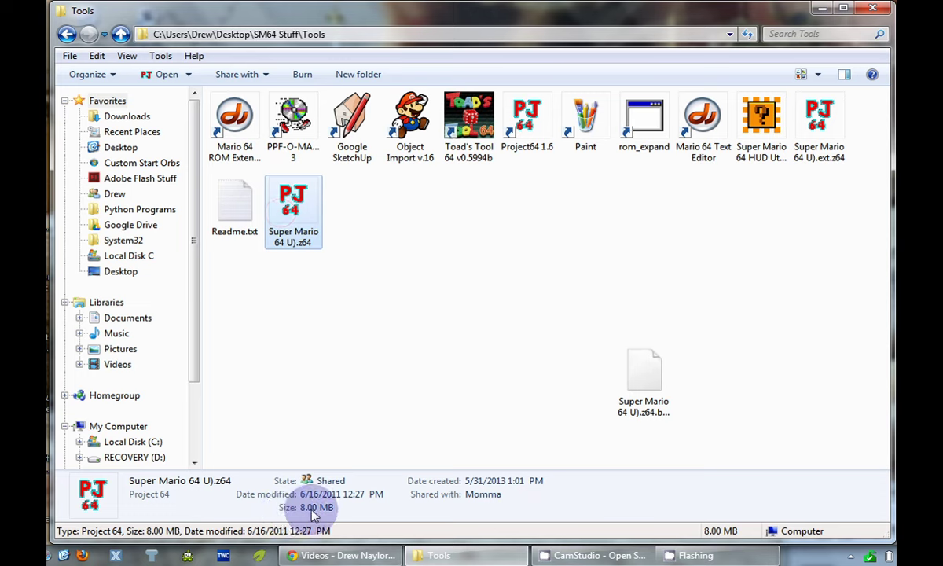
click(284, 389)
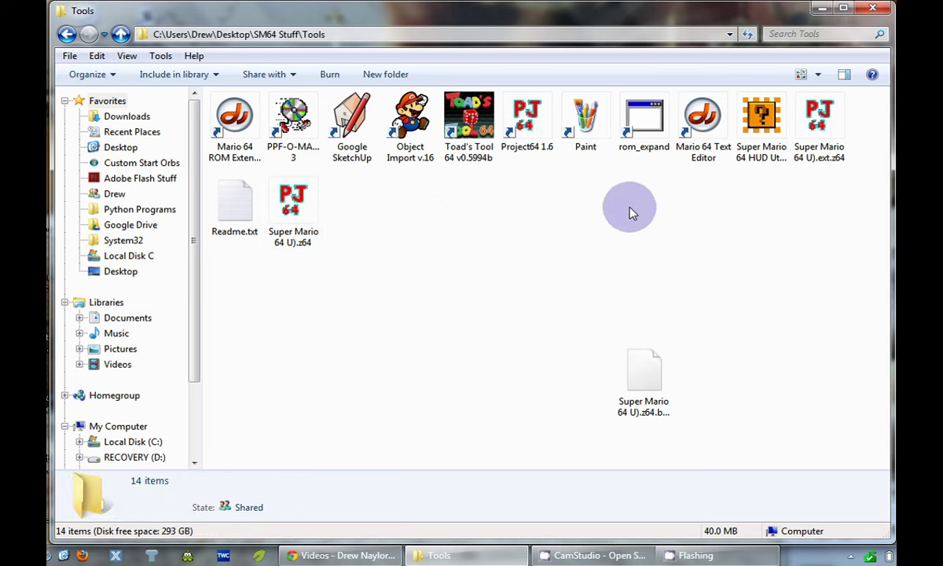
Start Toad's Tool 64 v0.5994b and open the extended ROM Super Mario 64 U).ext.z64 from the SM64 Stuff\Tools folder on the desktop
click(481, 151)
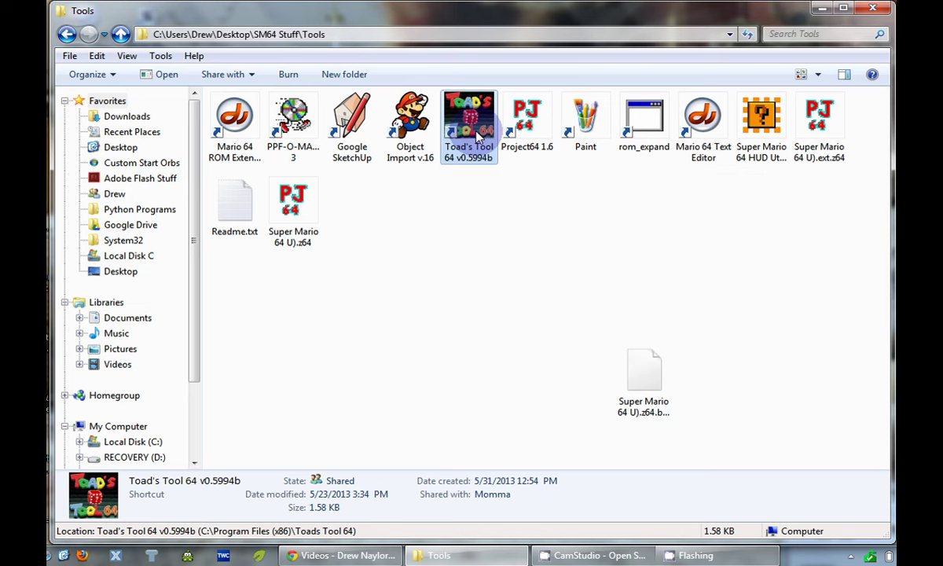
double_click(455, 149)
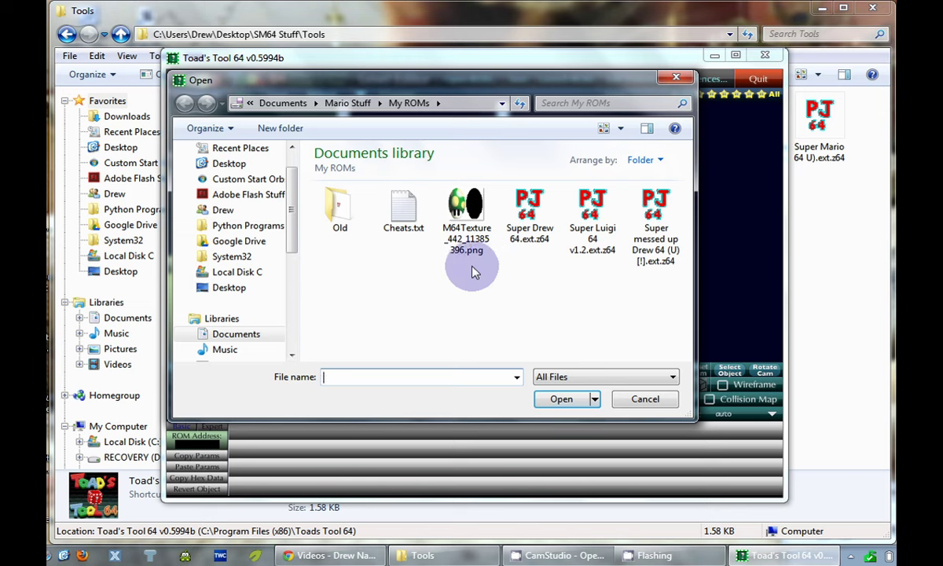
click(474, 271)
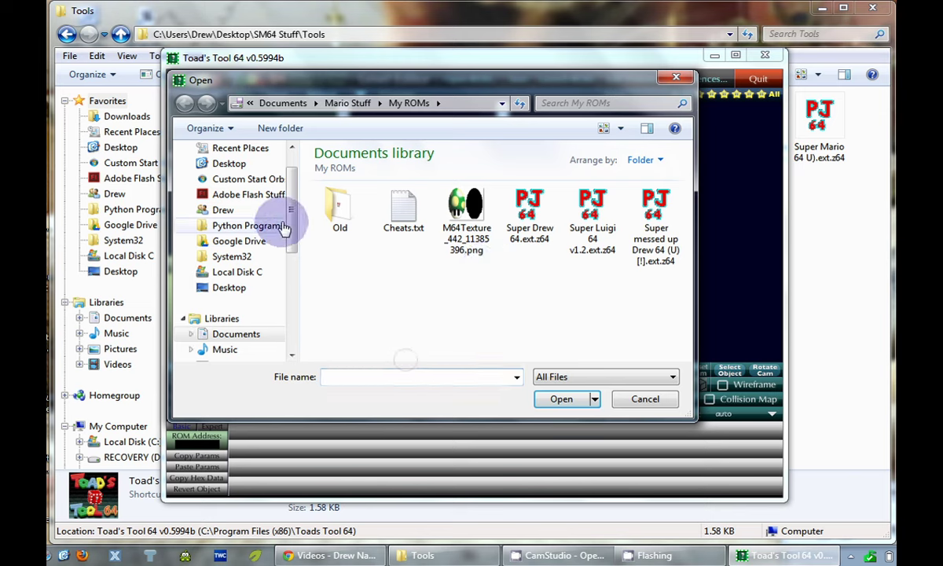
click(231, 301)
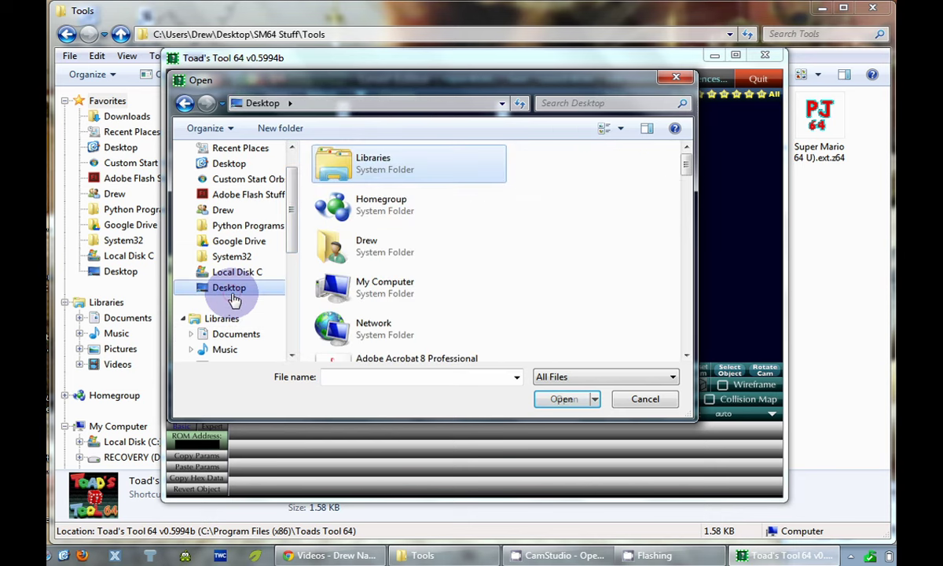
drag(686, 162, 690, 249)
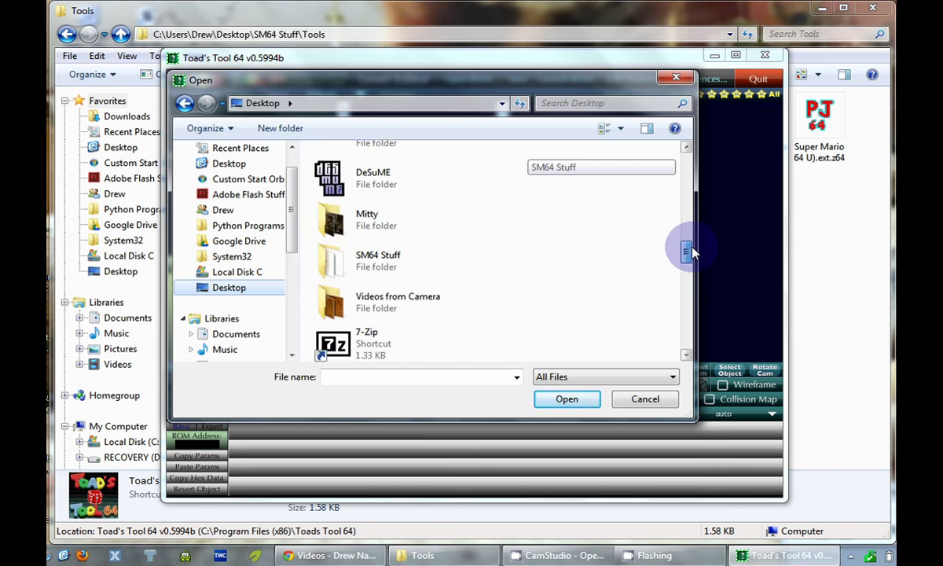
click(396, 280)
double_click(397, 281)
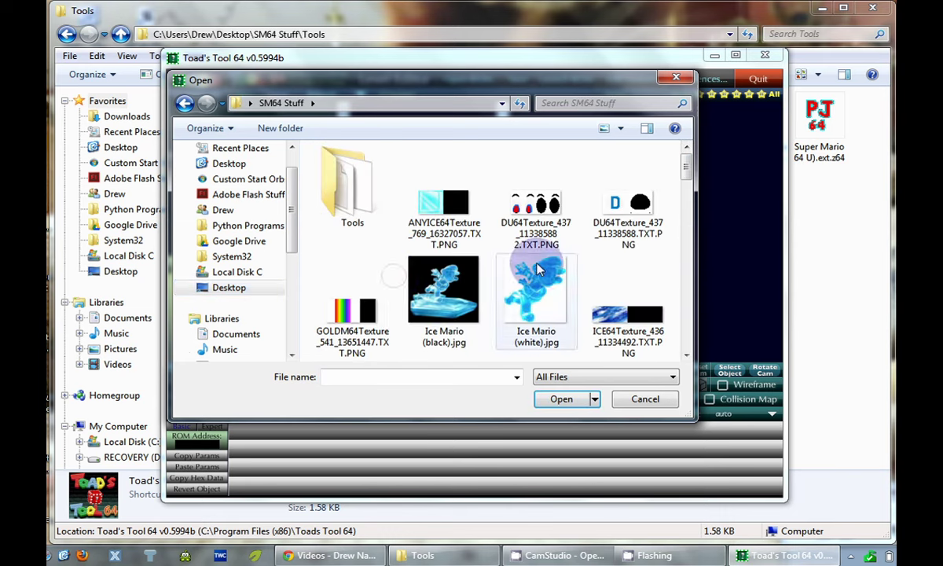
double_click(354, 182)
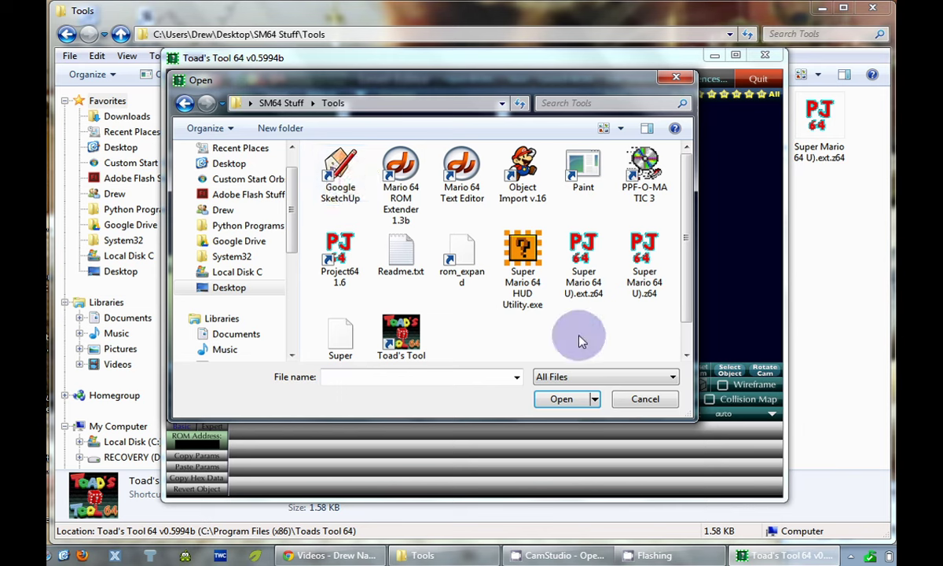
double_click(583, 292)
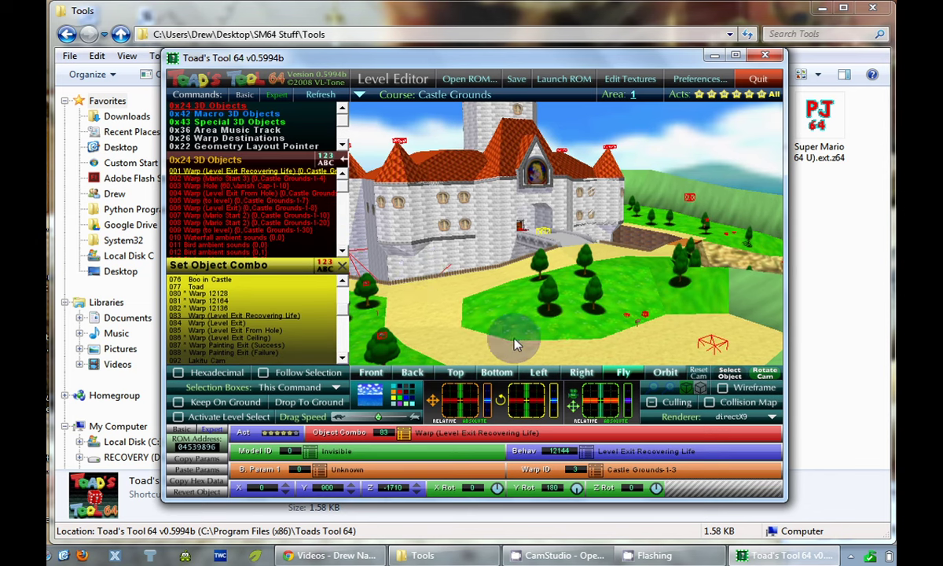
Open the Texture Importer/Exporter and inspect Mario's red M cap texture (number 3) and texture number 656
drag(612, 410, 608, 390)
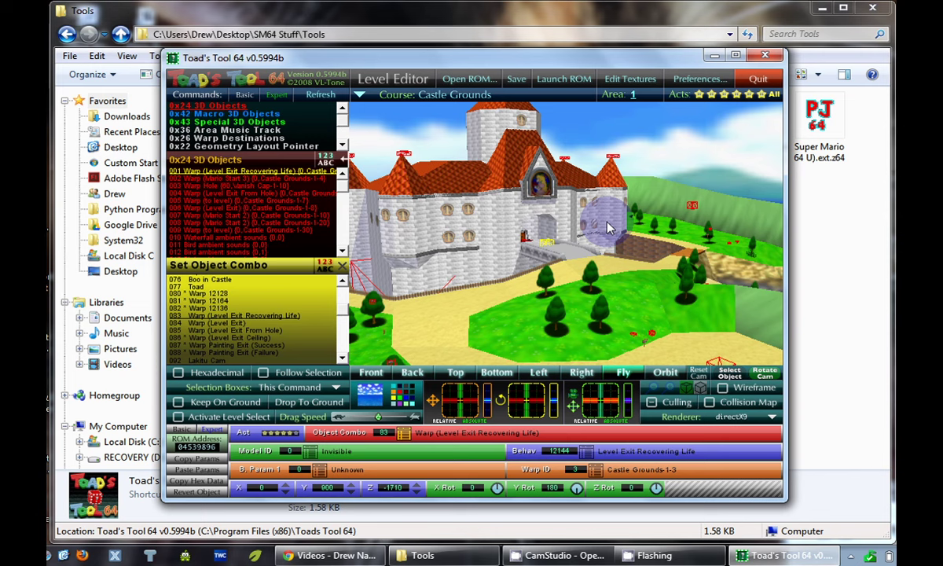
click(617, 82)
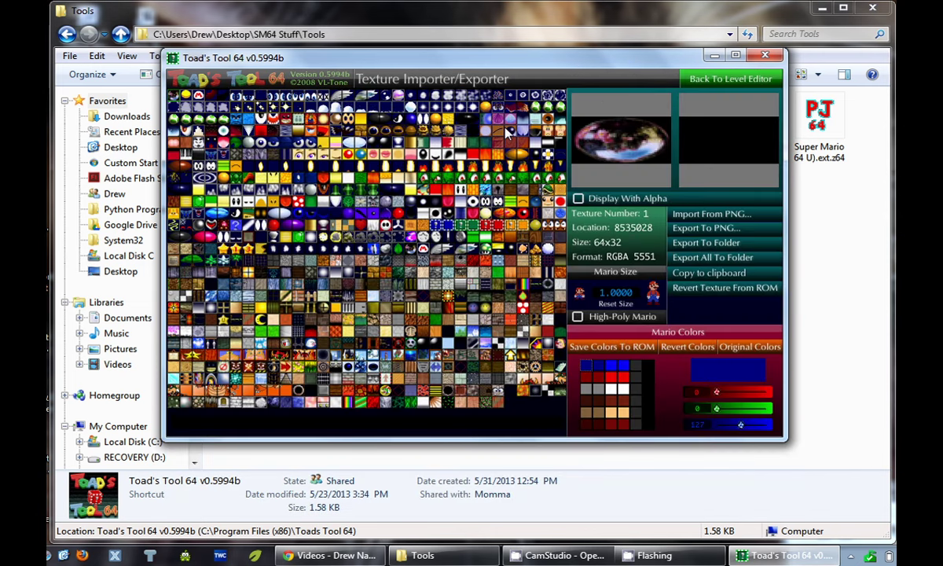
click(191, 95)
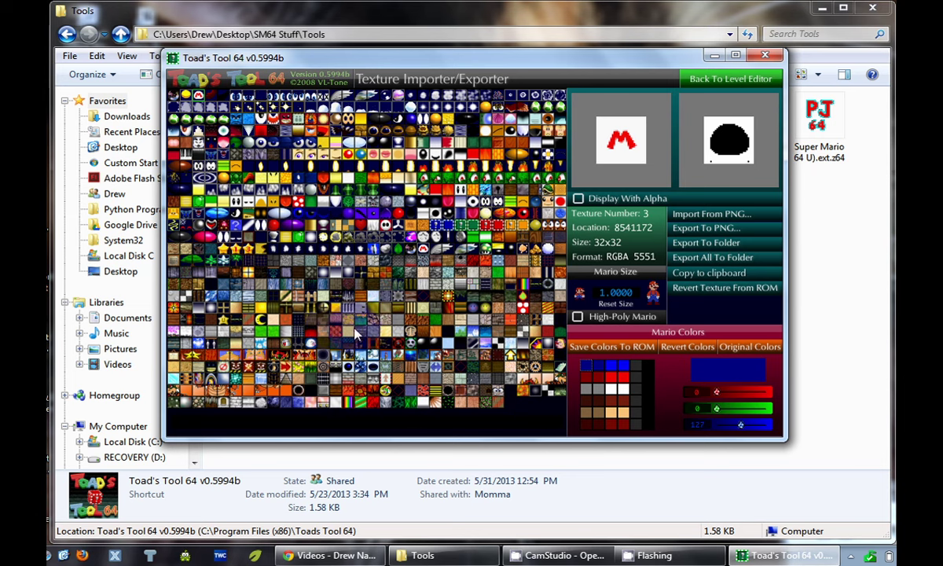
click(357, 336)
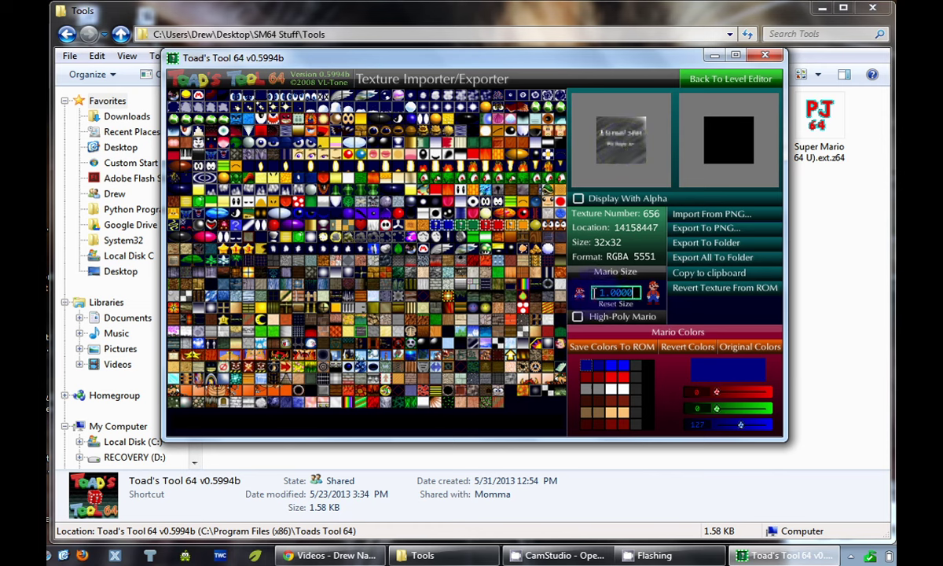
Replace the Mario Size value with the code text beginning "L Is Rea" to turn Mario into Luigi, and close Toad's Tool 64
drag(593, 292, 611, 292)
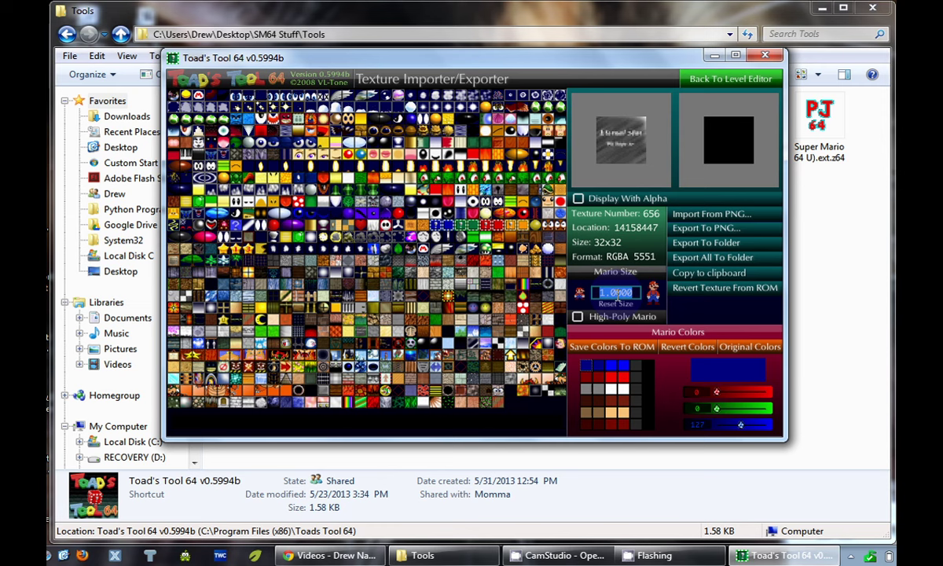
key(BackSpace)
text(1.15)
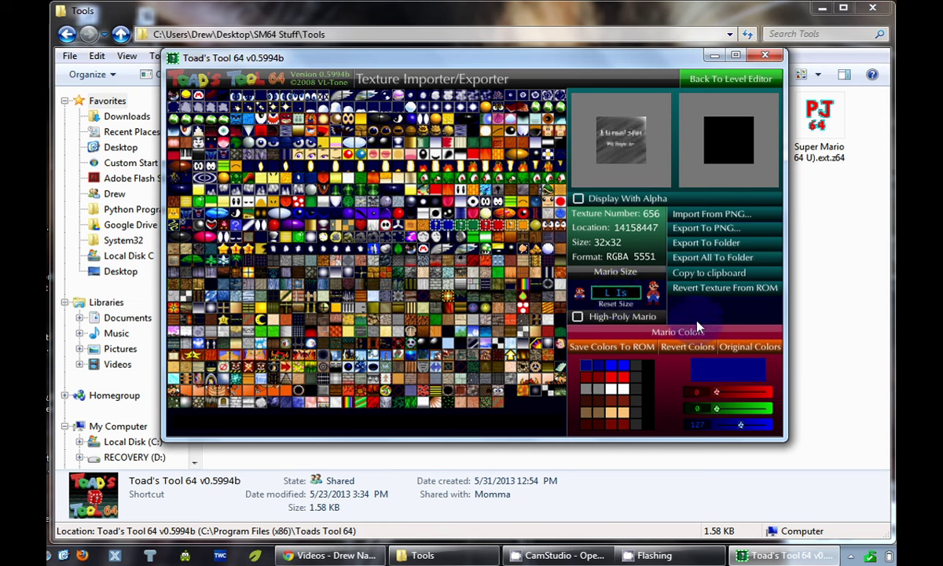
text( Rea)
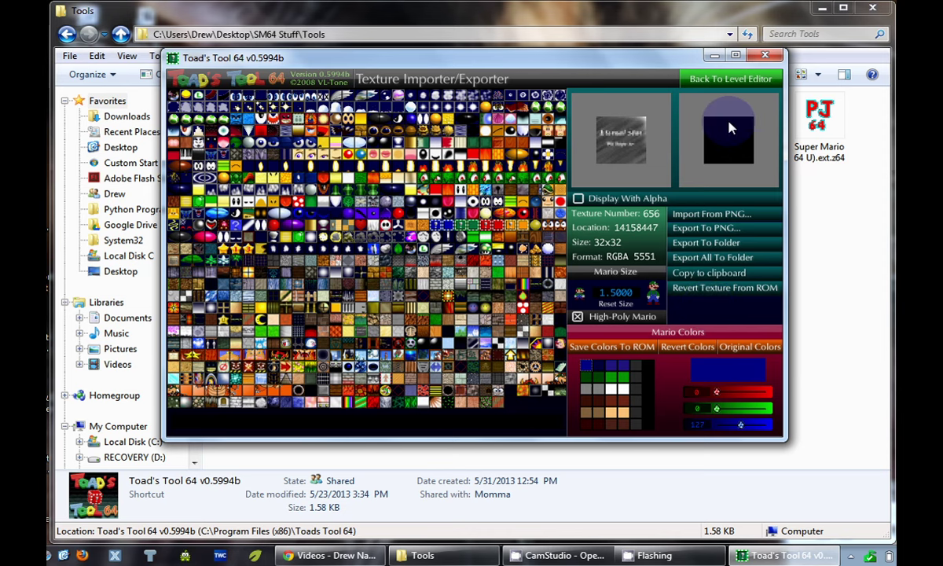
click(761, 58)
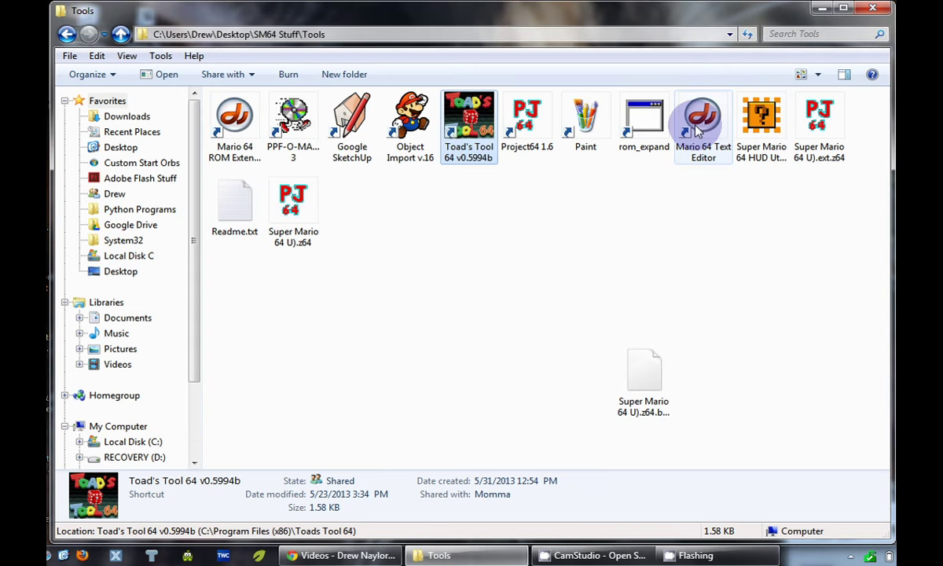
click(669, 176)
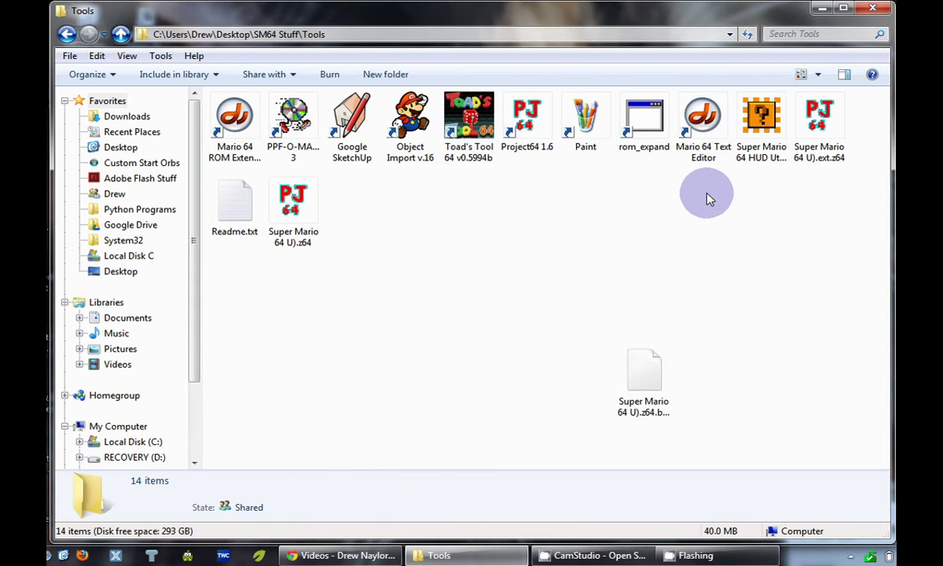
Run Super Mario 64 U).ext.z64 in Project64, load save file Mario A and move Luigi around the castle grounds
click(821, 114)
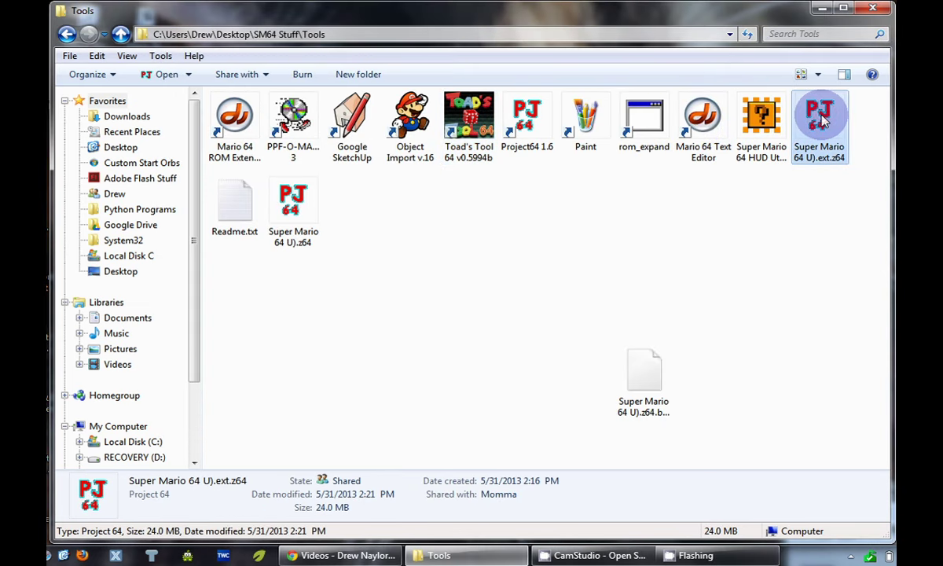
double_click(821, 117)
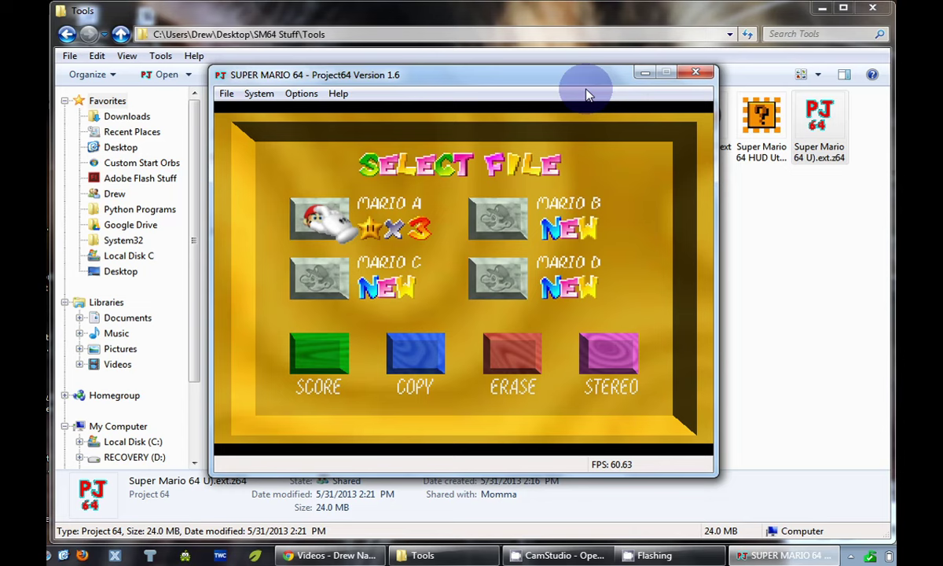
key(Return)
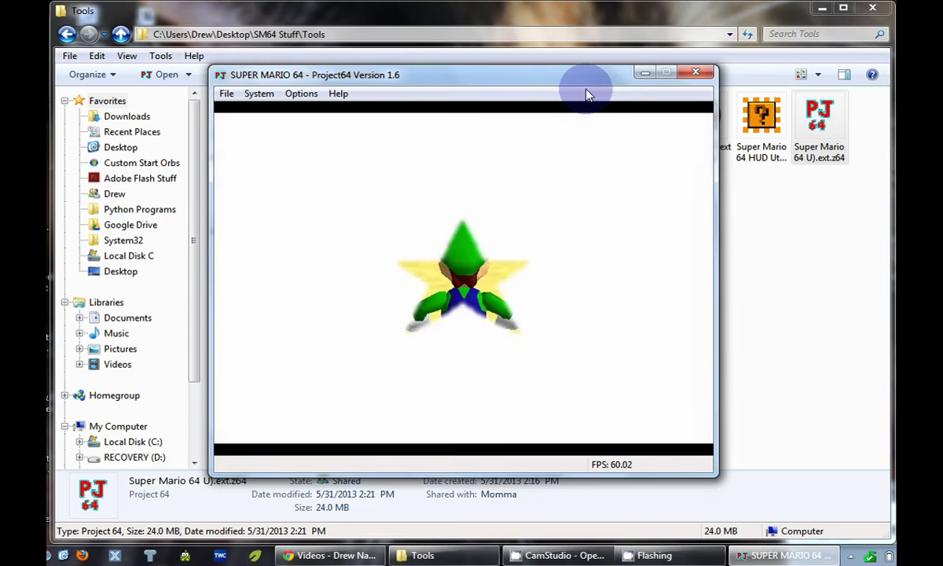
key(Up)
key(Down)
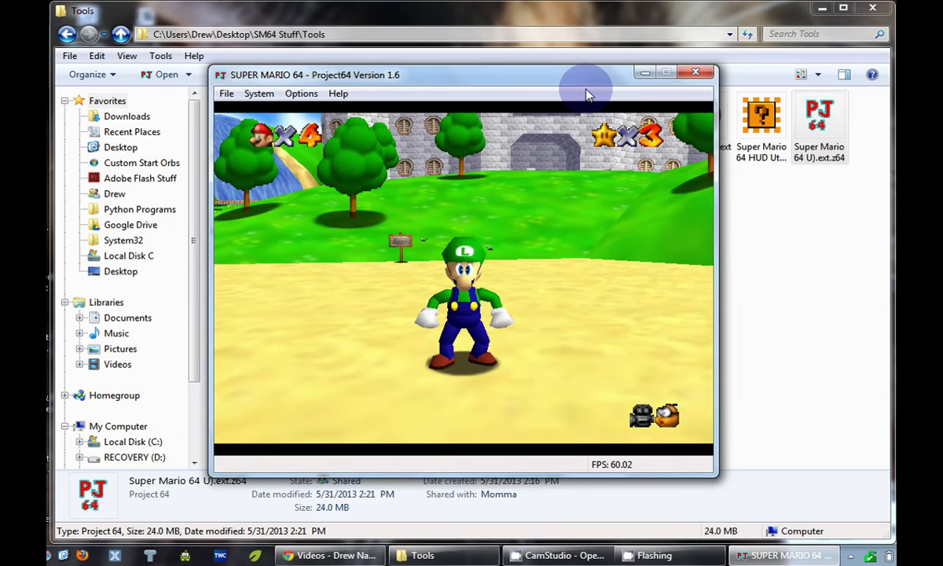
key(Left)
key(Down)
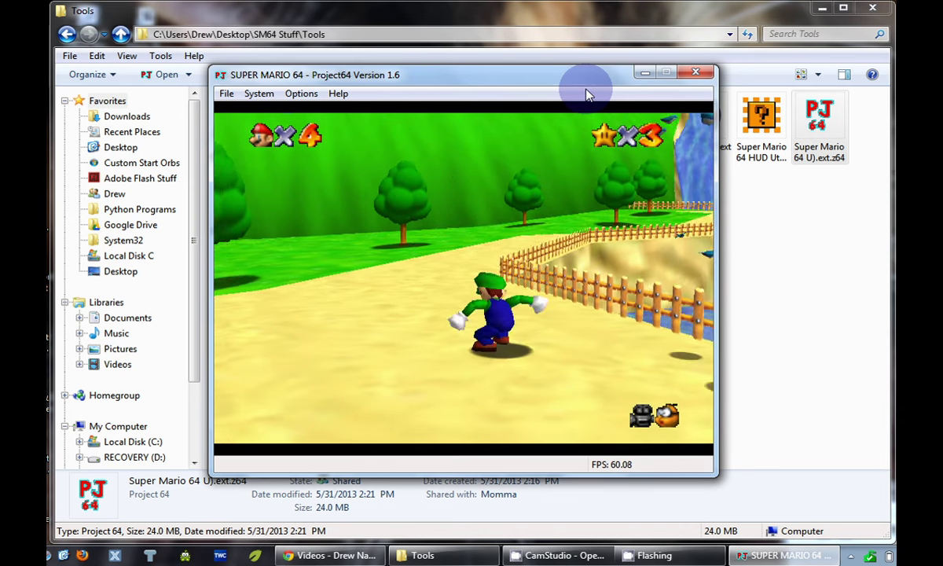
Run and jump Luigi along the sandy path beside the wooden fence on the castle grounds
key(x)
key(z)
key(Right)
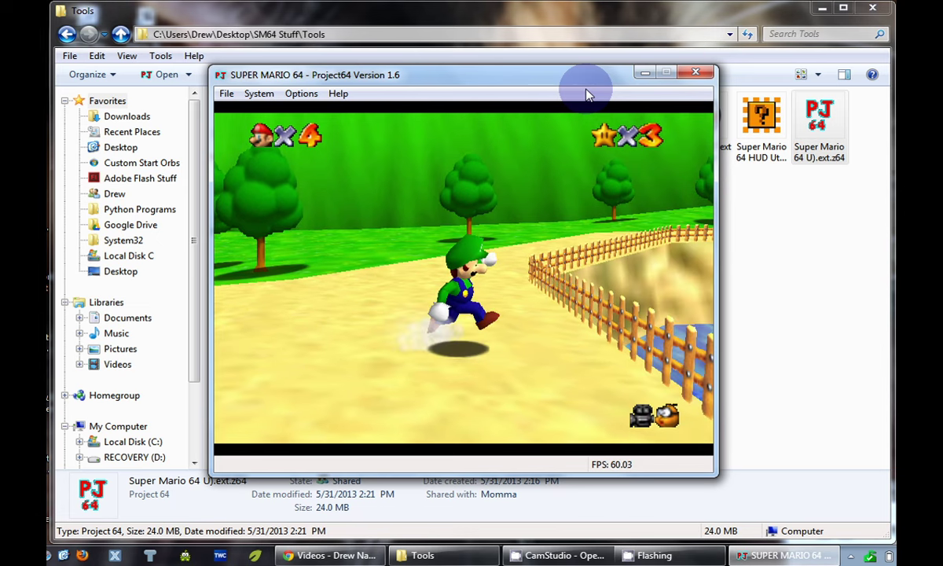
key(Down)
key(x)
key(Right)
key(Up)
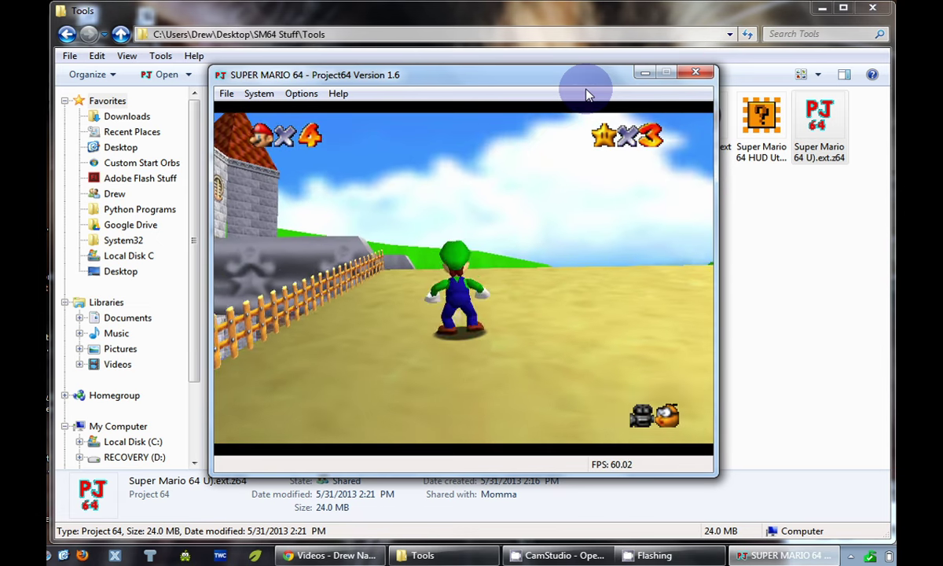
Run Luigi onto the stone bridge in front of the castle and turn him around there
key(x)
key(Left)
key(Up)
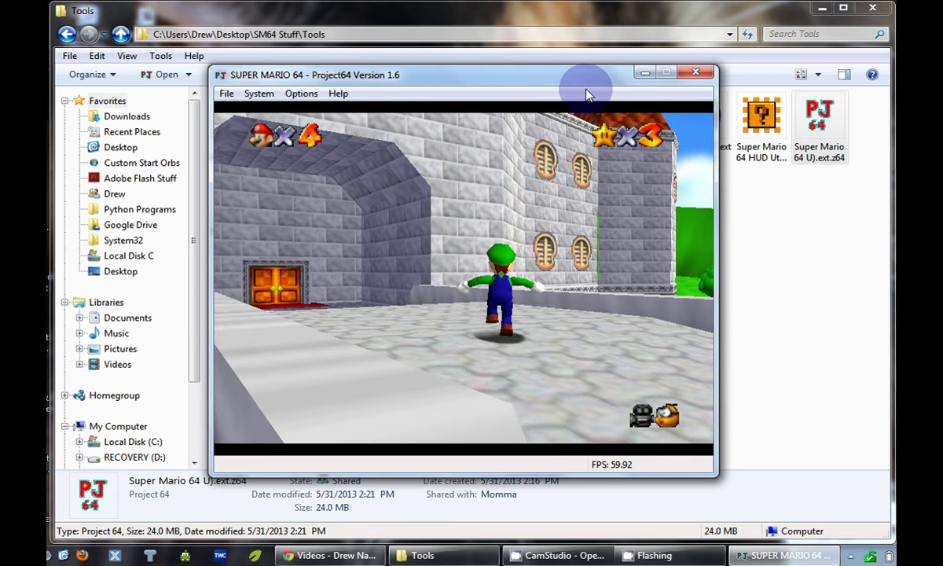
key(Left)
key(Down)
key(Left)
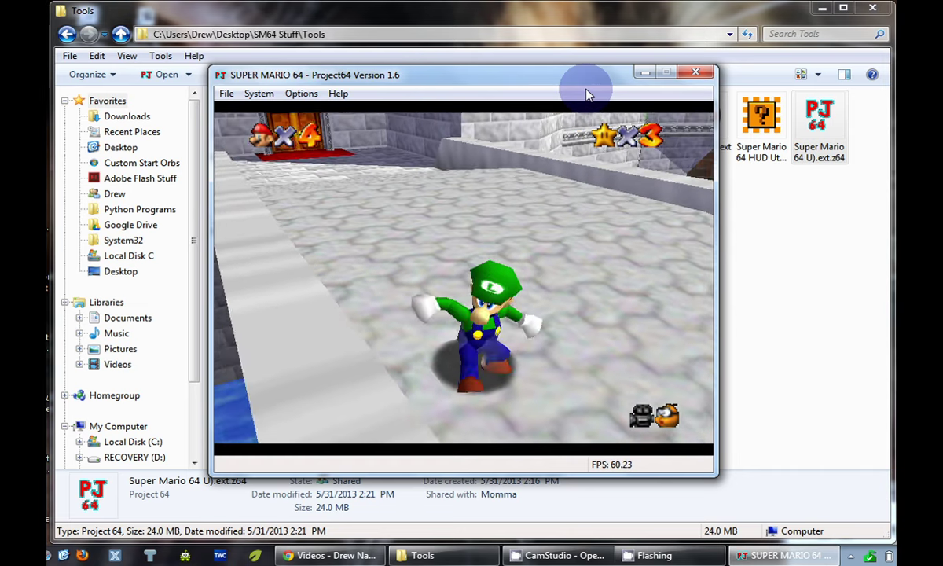
key(Right)
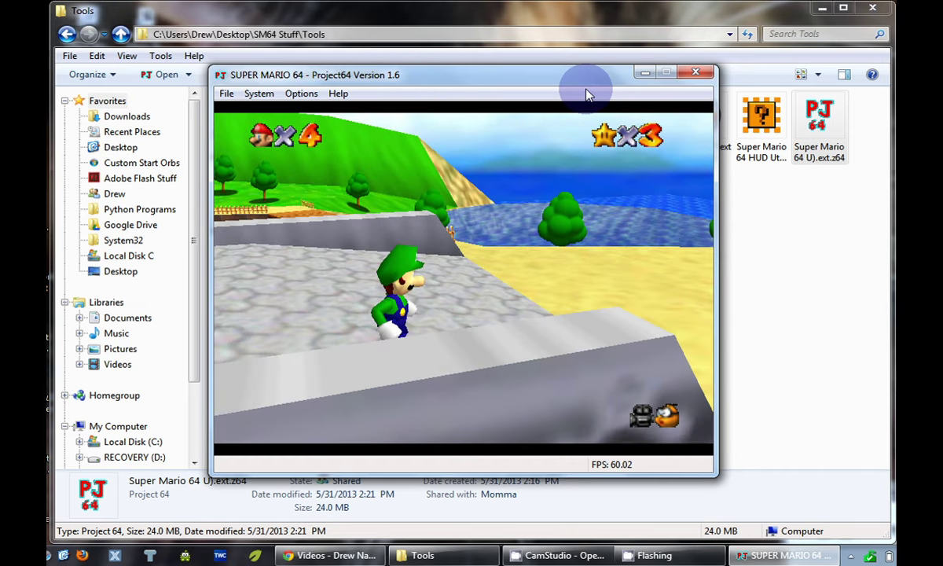
Take Luigi across the bridge to the red carpet at the castle's front doors
key(Up)
key(x)
key(Up)
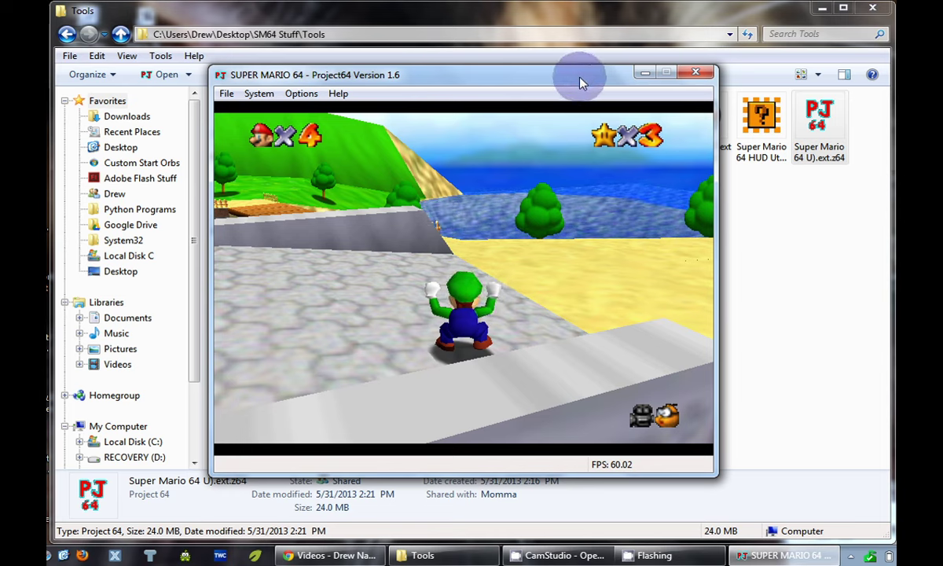
key(Left)
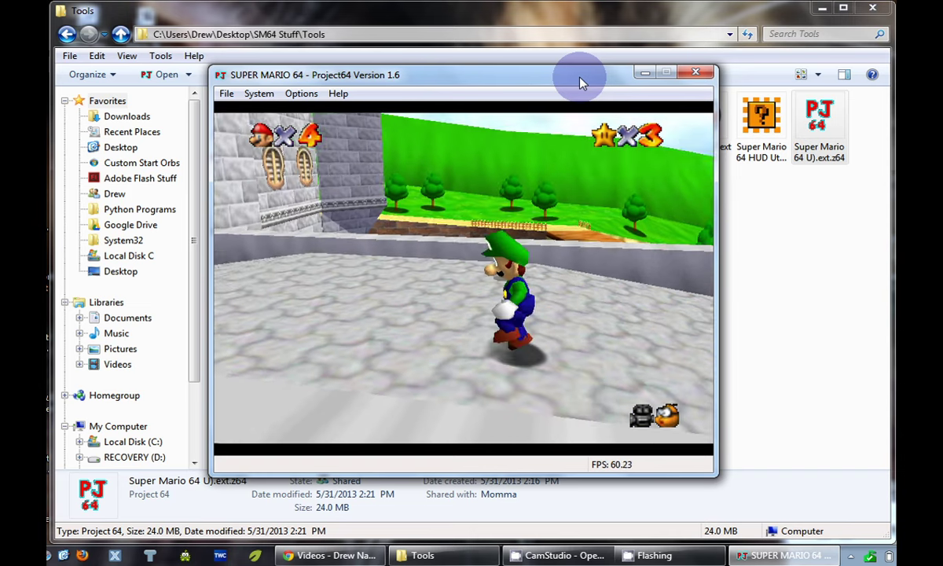
key(Up)
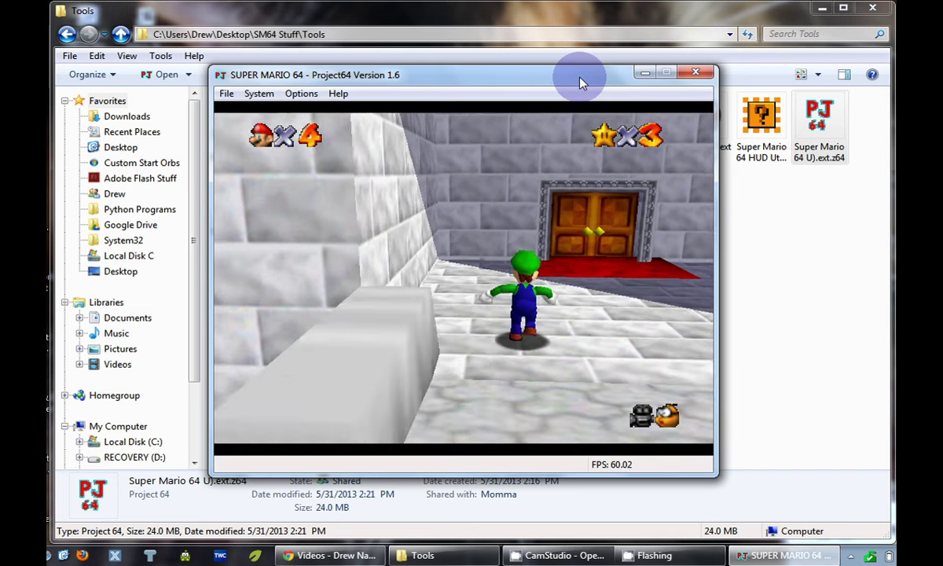
key(Left)
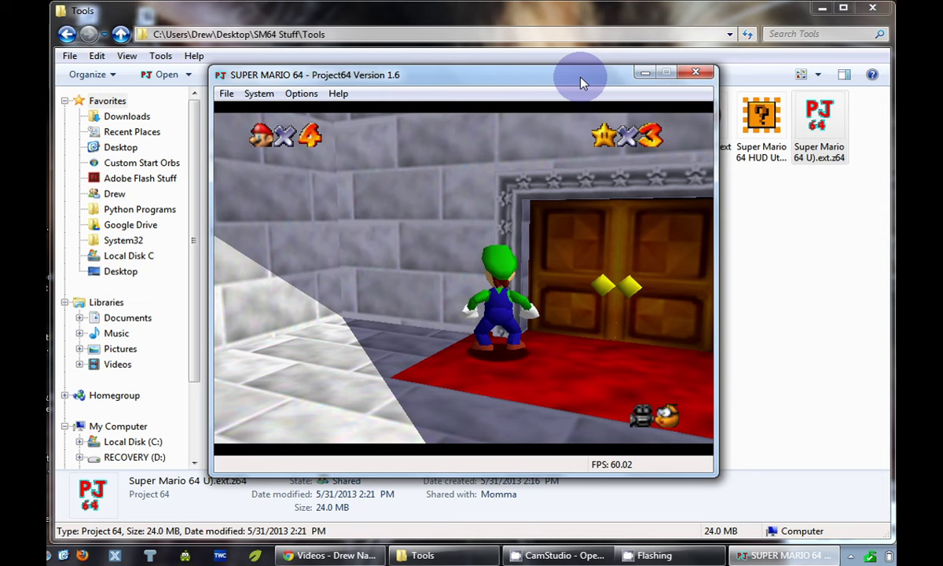
click(559, 555)
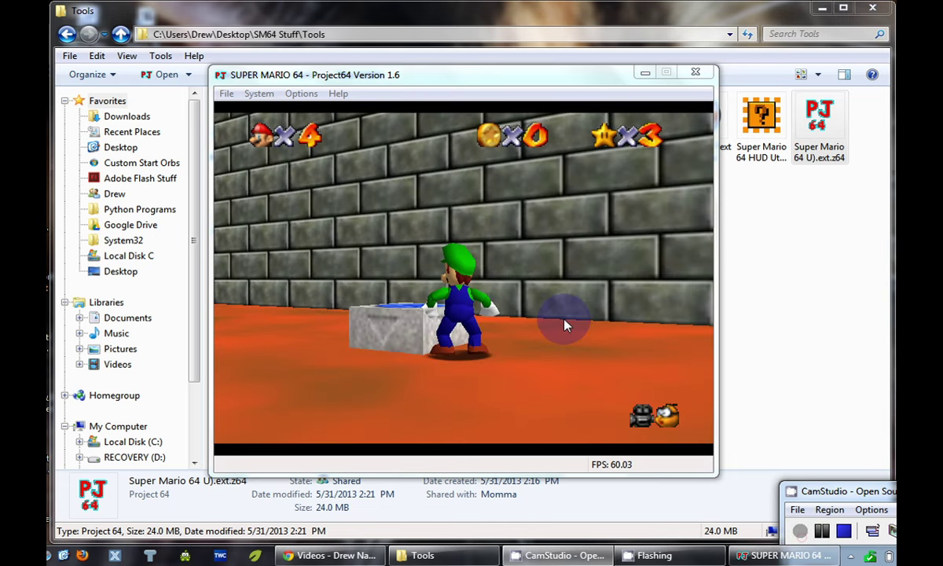
Ground-pound the blue coin switch in the slide level and jump Luigi into the slide tunnel
key(x)
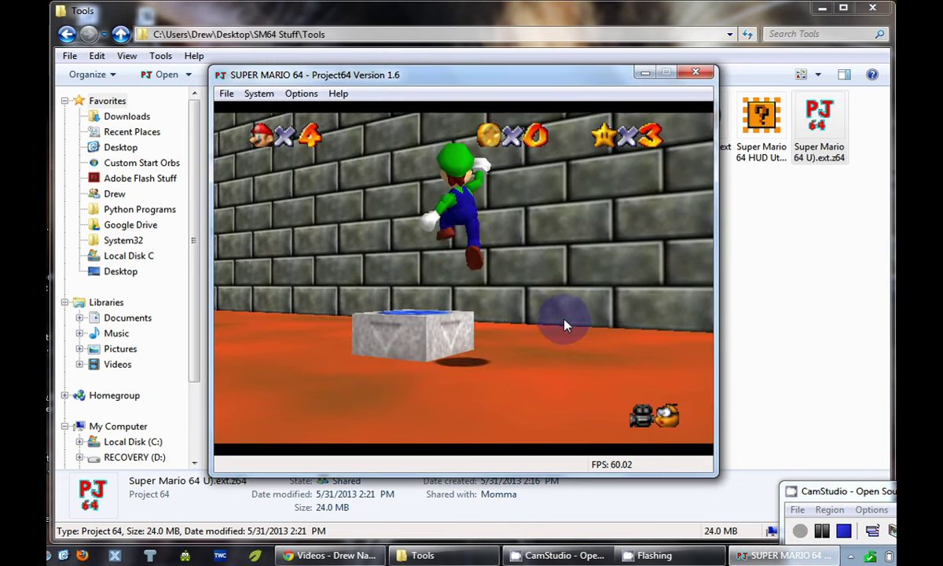
key(x)
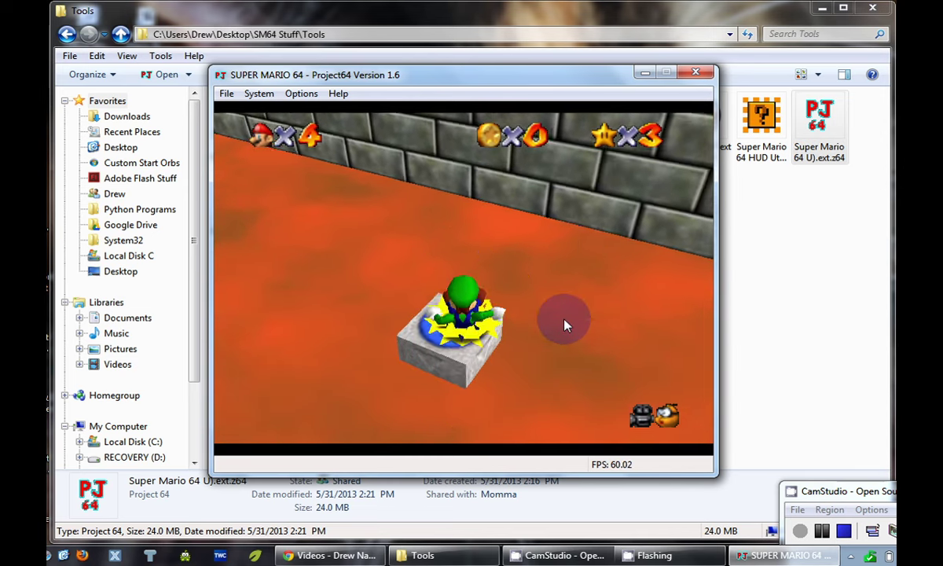
key(Left)
key(Up)
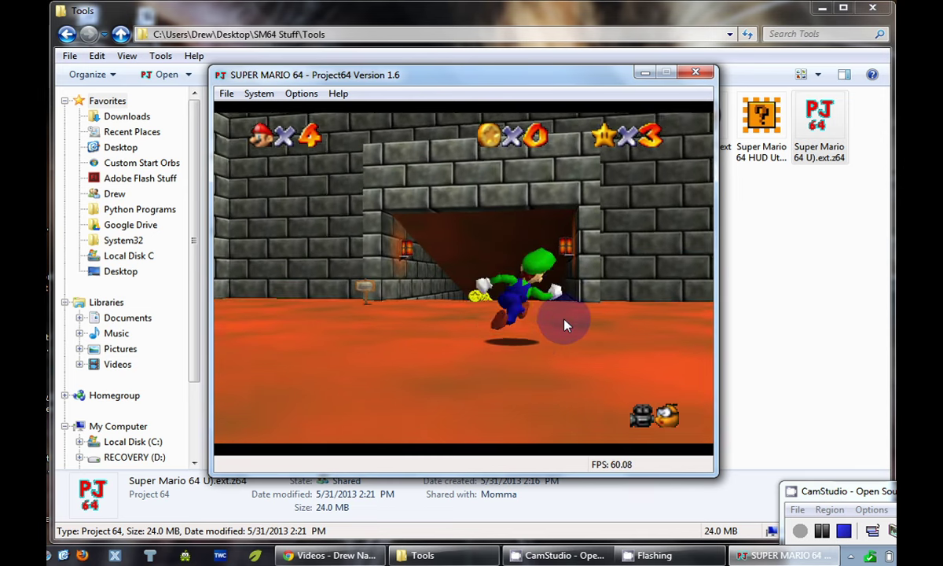
key(x)
key(Up)
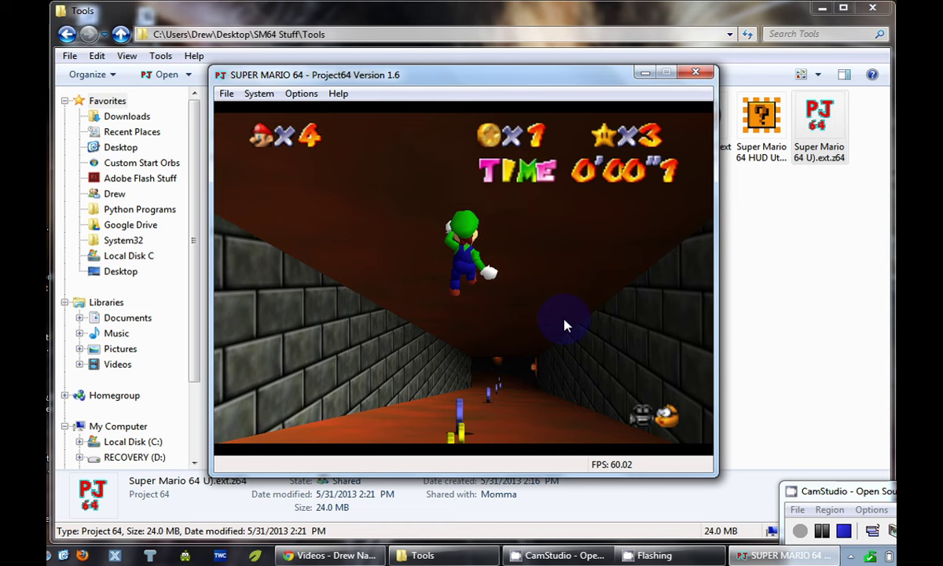
Slide Luigi down the tunnel through the line of blue coins and out onto the open track
key(Up)
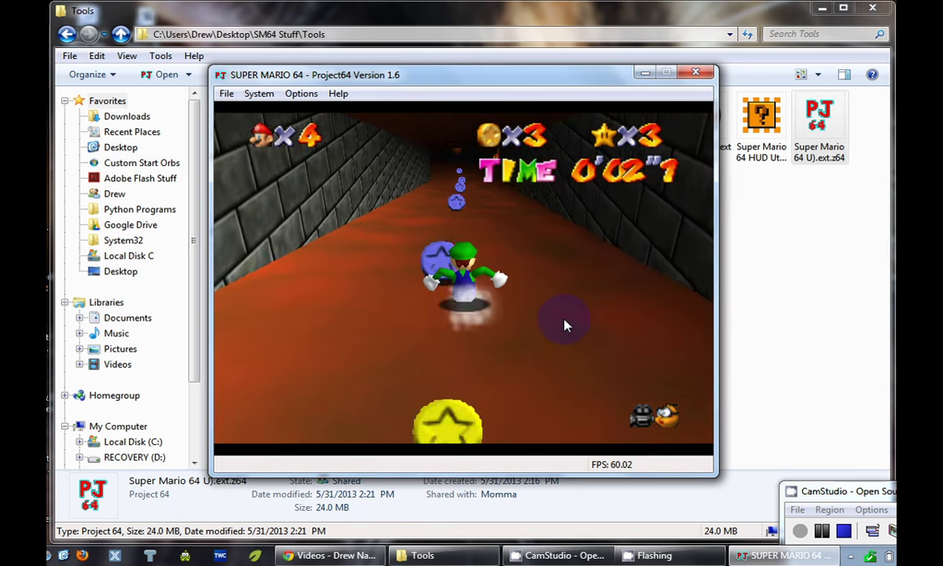
key(Up)
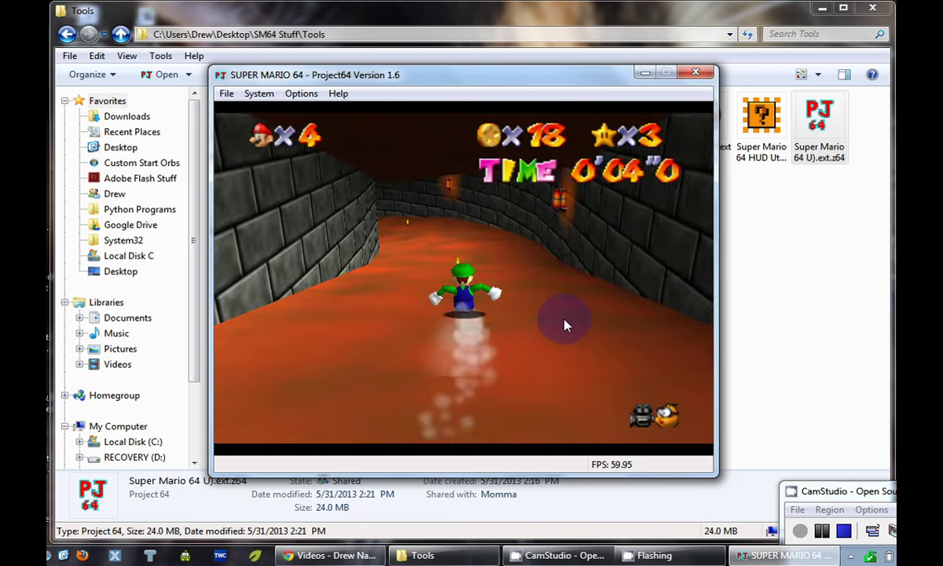
key(Left)
key(Up)
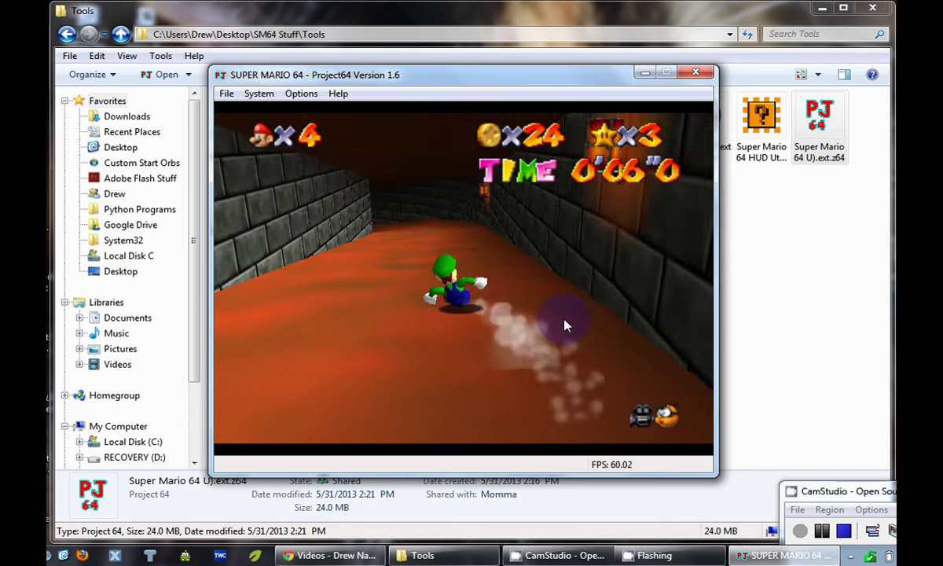
key(Up)
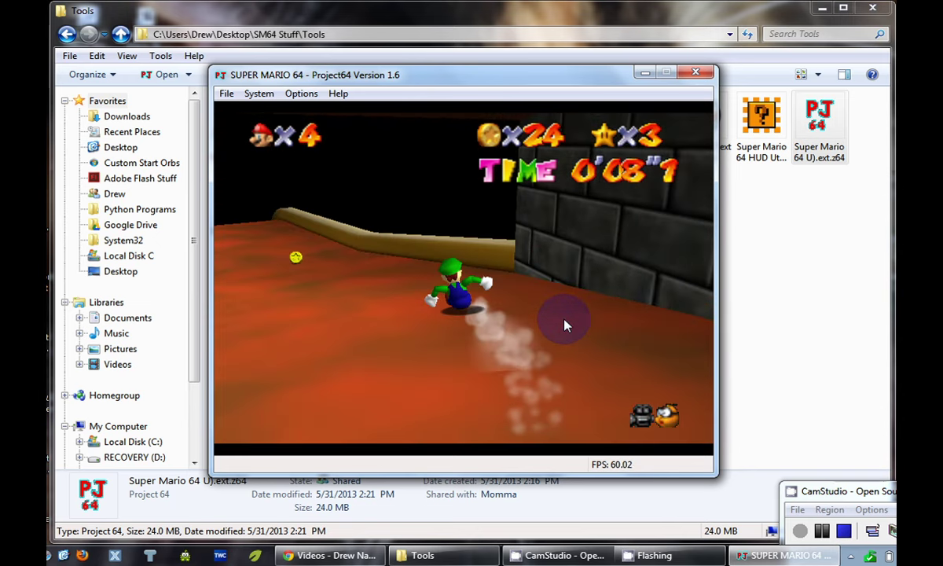
key(Left)
key(Up)
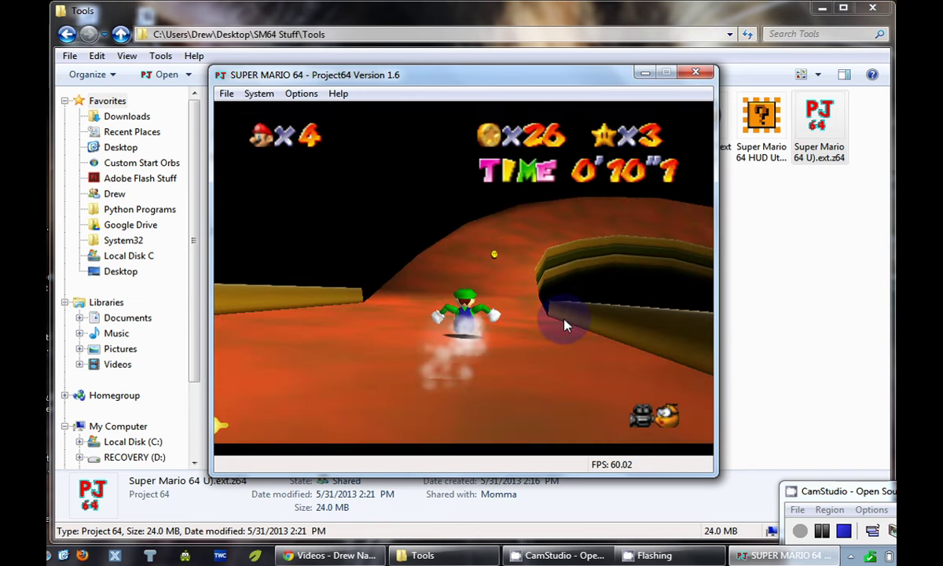
Steer Luigi around the remaining slide curves and over the finish line onto the wooden floor
key(Right)
key(Up)
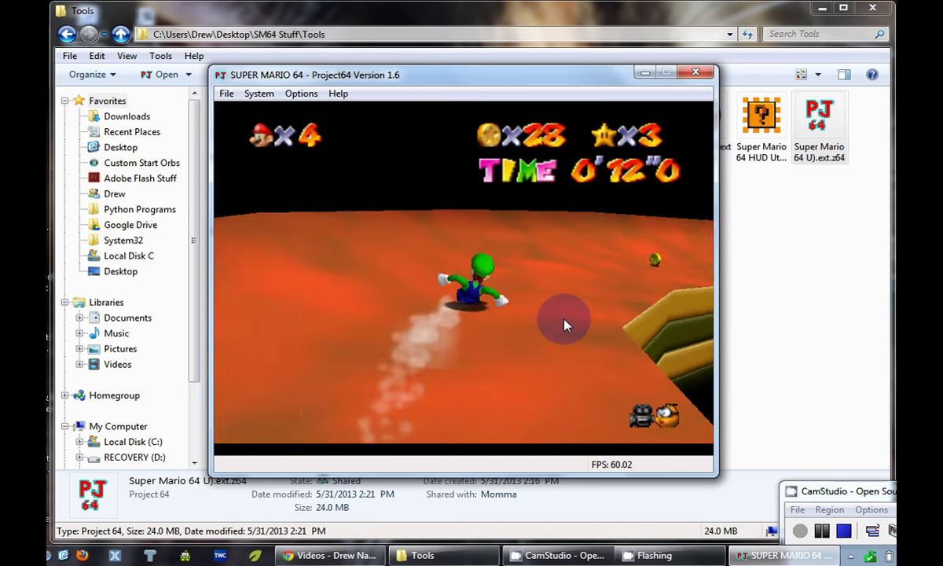
key(Up)
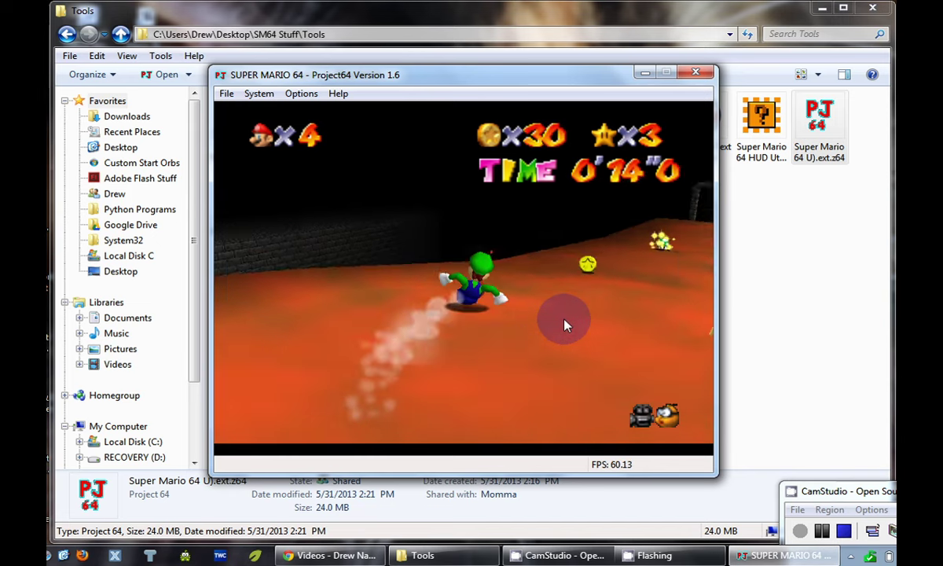
key(Up)
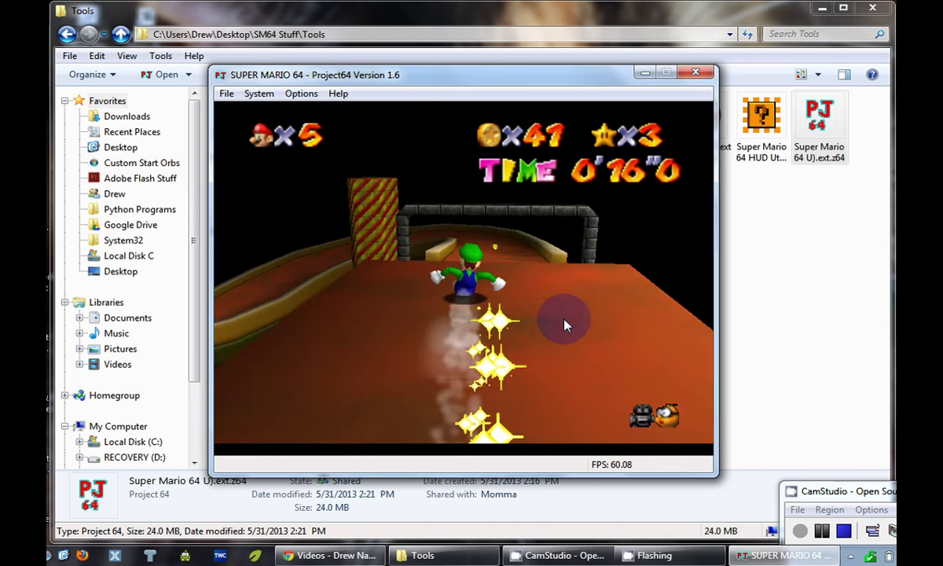
key(Up)
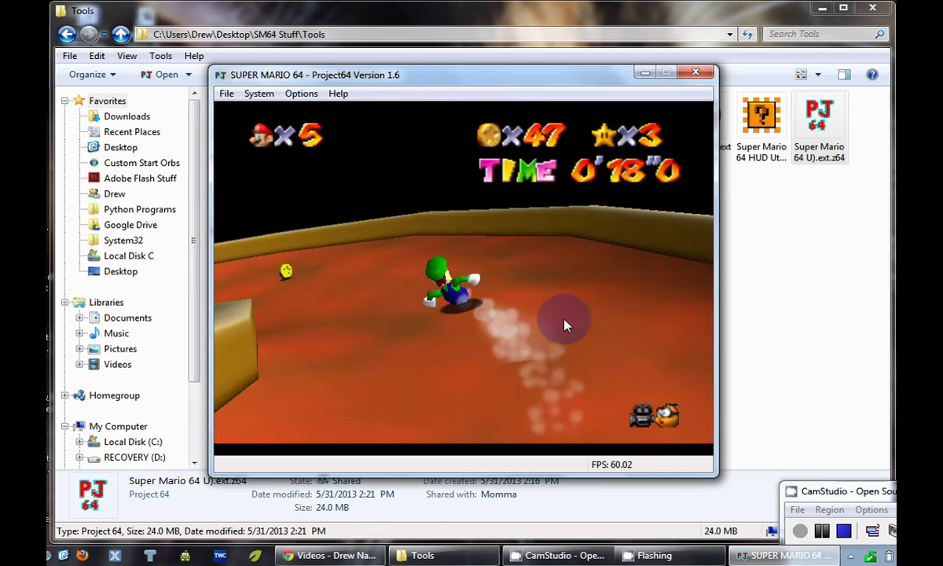
key(Up)
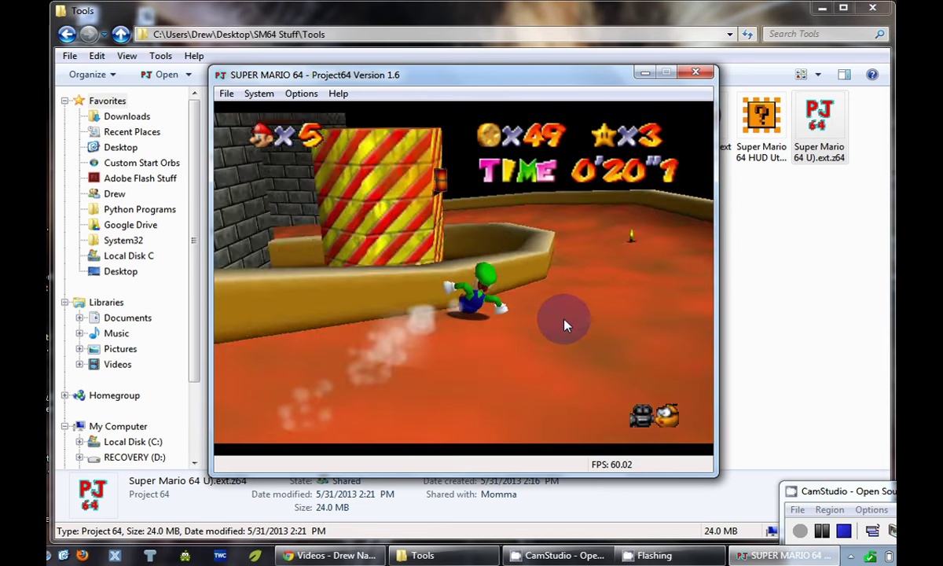
key(Up)
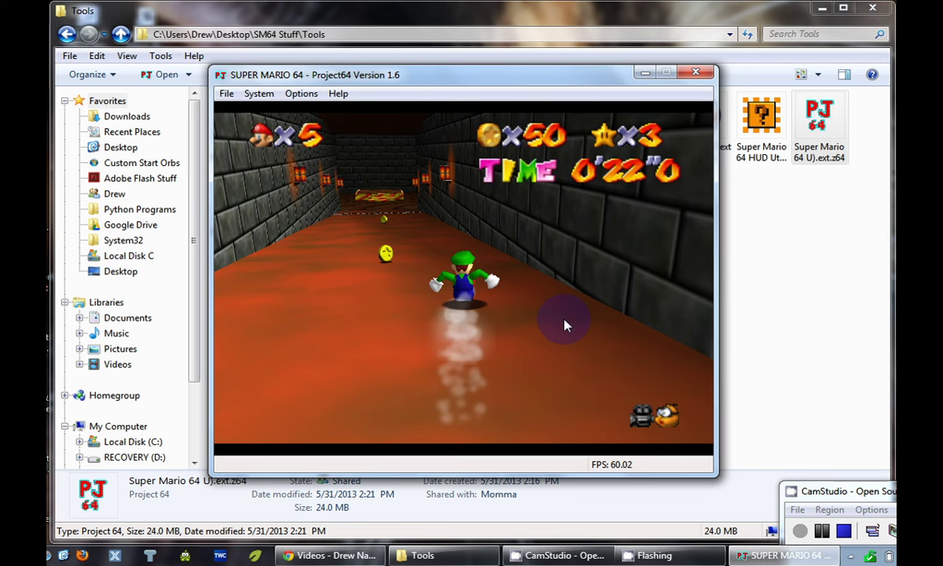
key(Up)
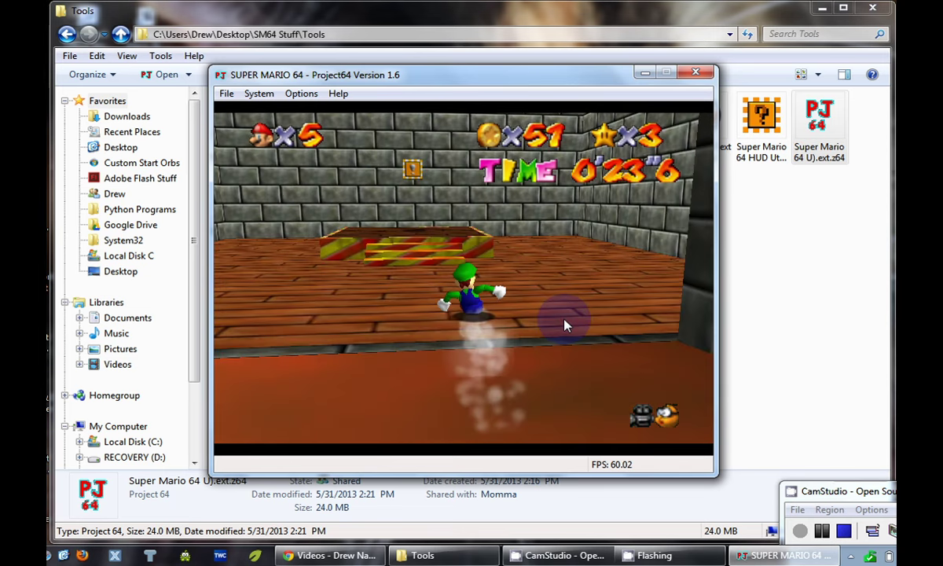
Jump Luigi into the yellow exclamation block above the striped platform to release the star
key(x)
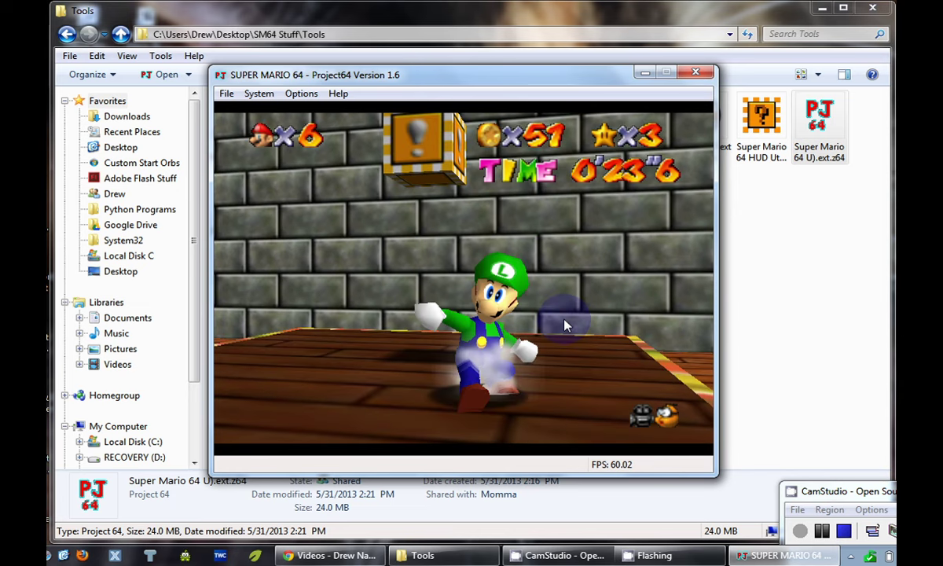
key(Left)
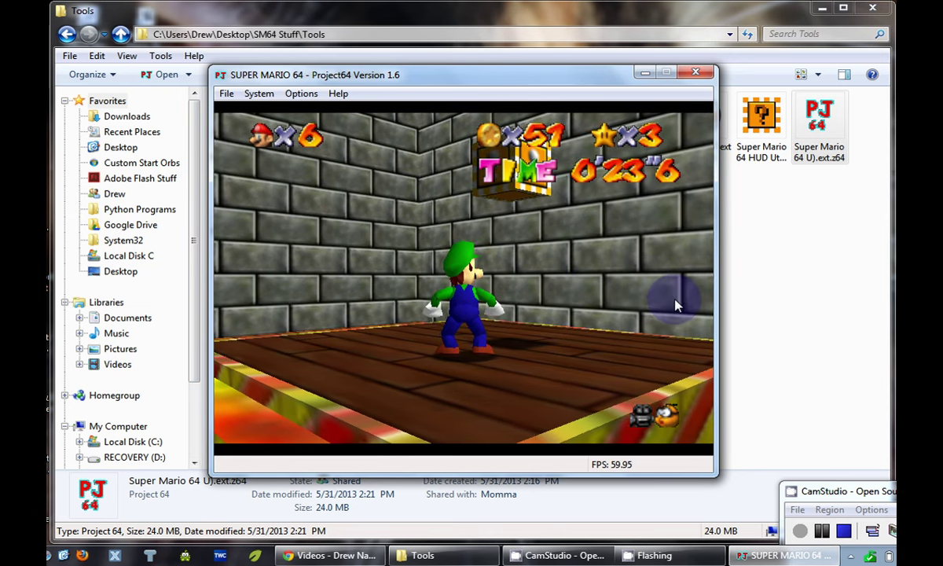
key(Up)
key(x)
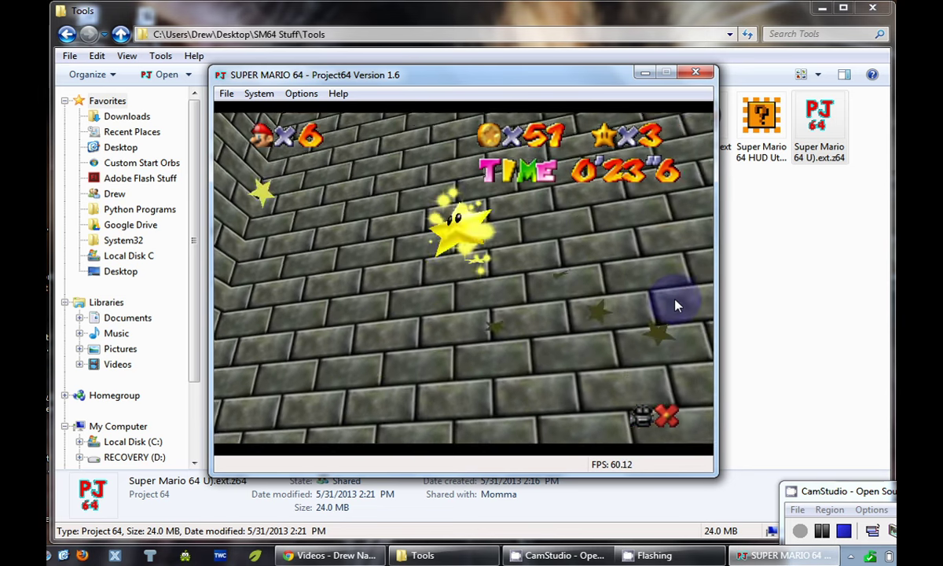